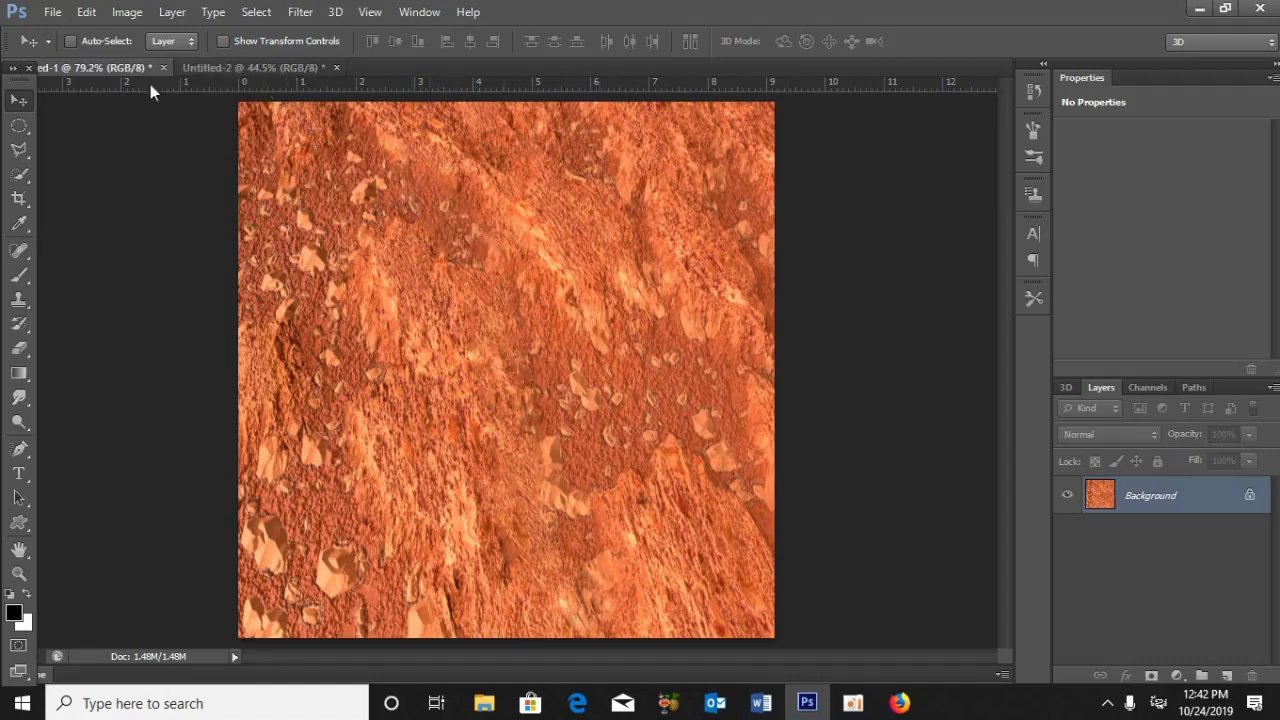
- Create a new 1280 × 1280 px document at 200 ppi
click(52, 12)
key(Escape)
key(ctrl+n)
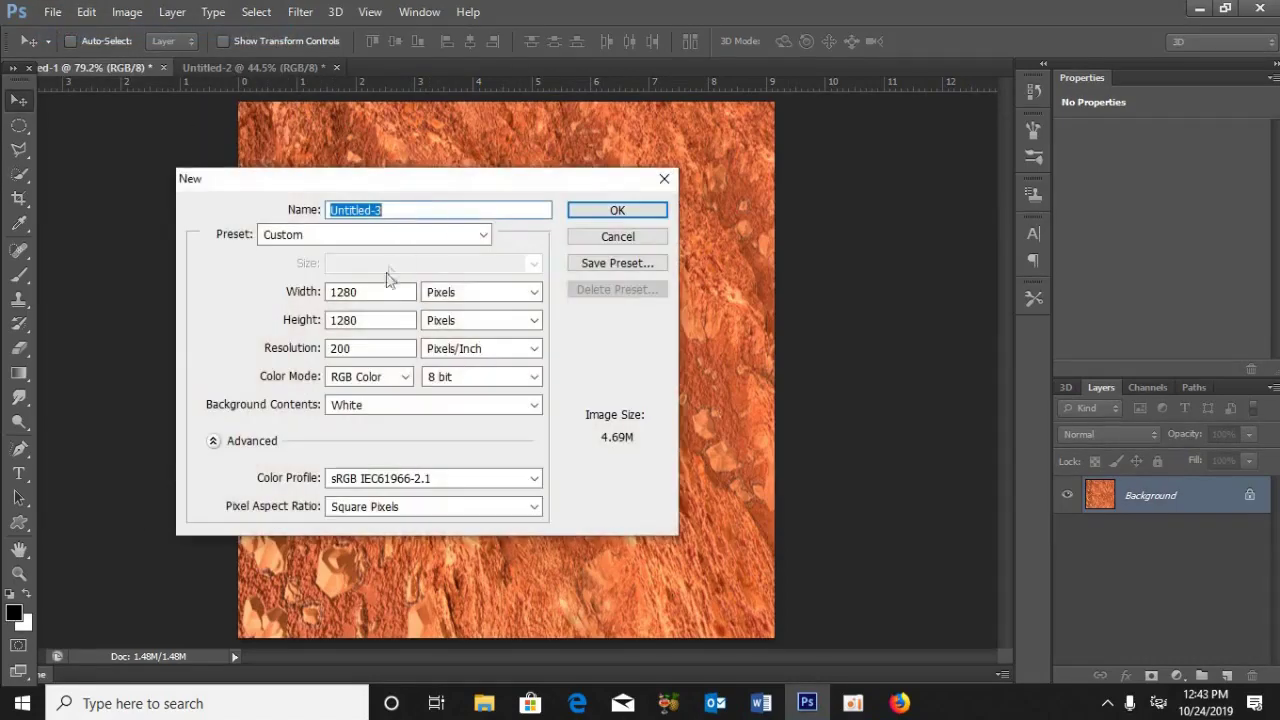
drag(380, 291, 266, 290)
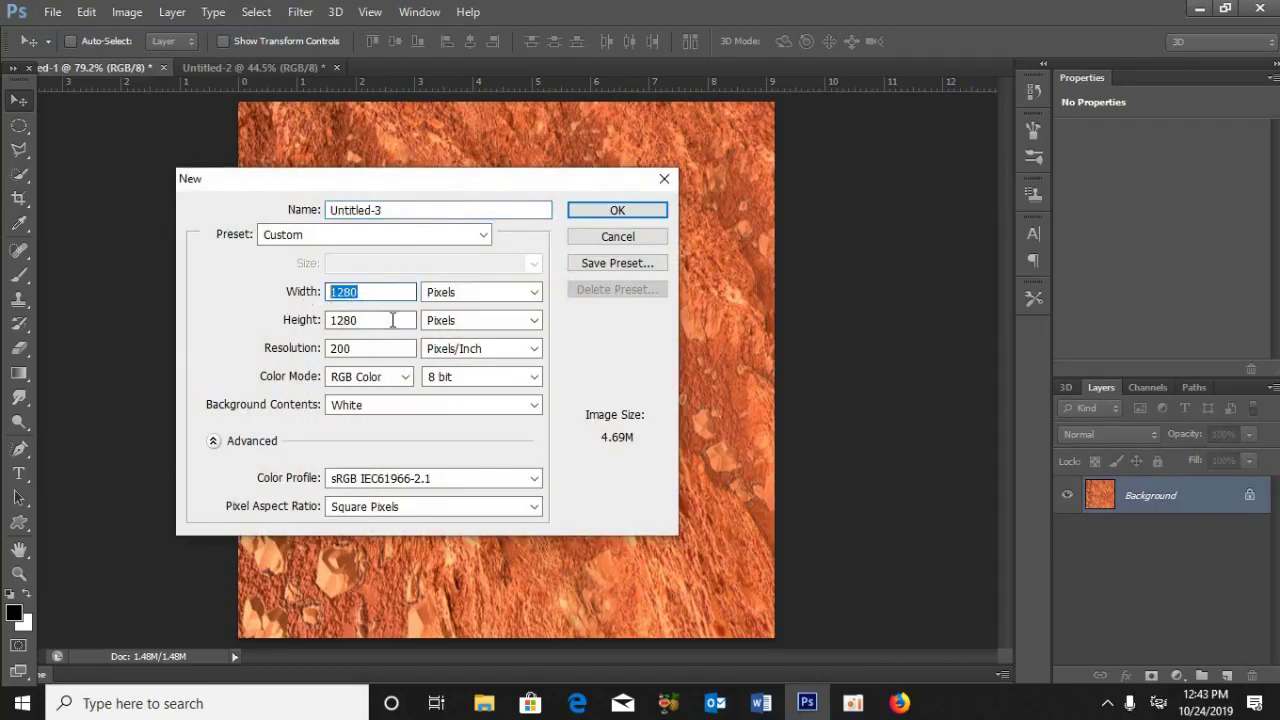
mouse_move(388, 320)
mouse_down()
mouse_move(324, 320)
mouse_move(326, 348)
mouse_up()
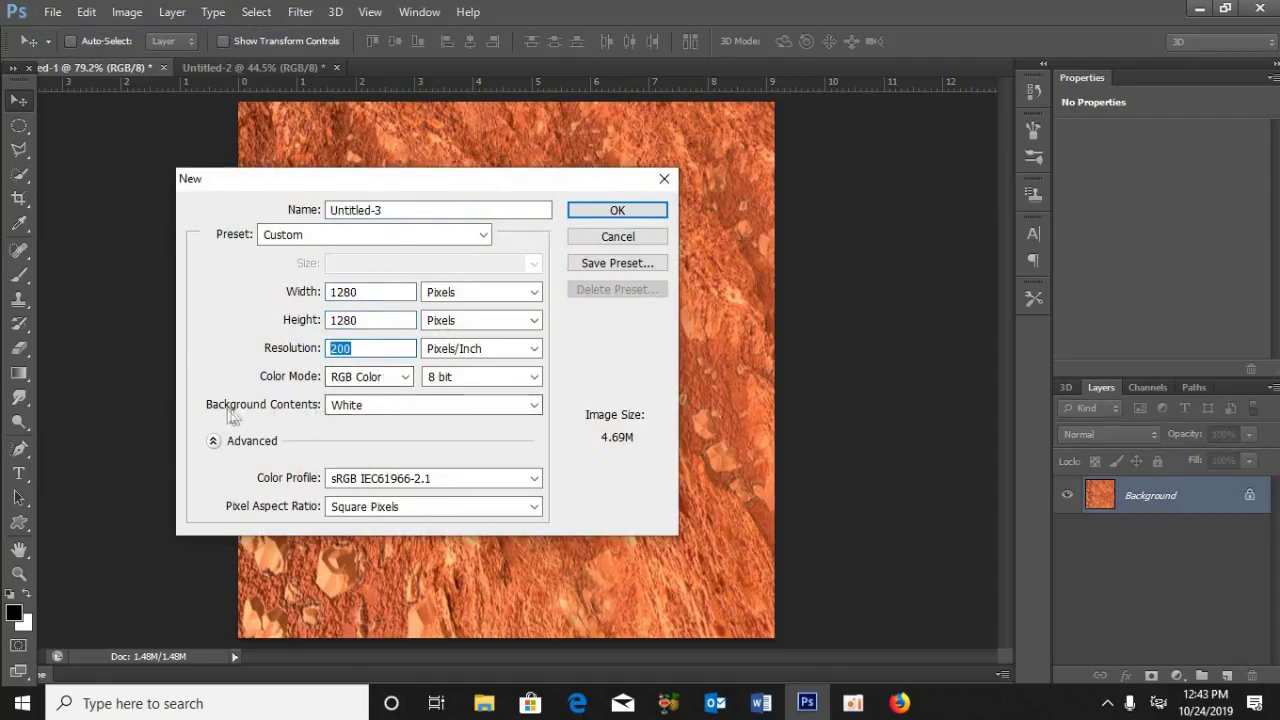
click(619, 210)
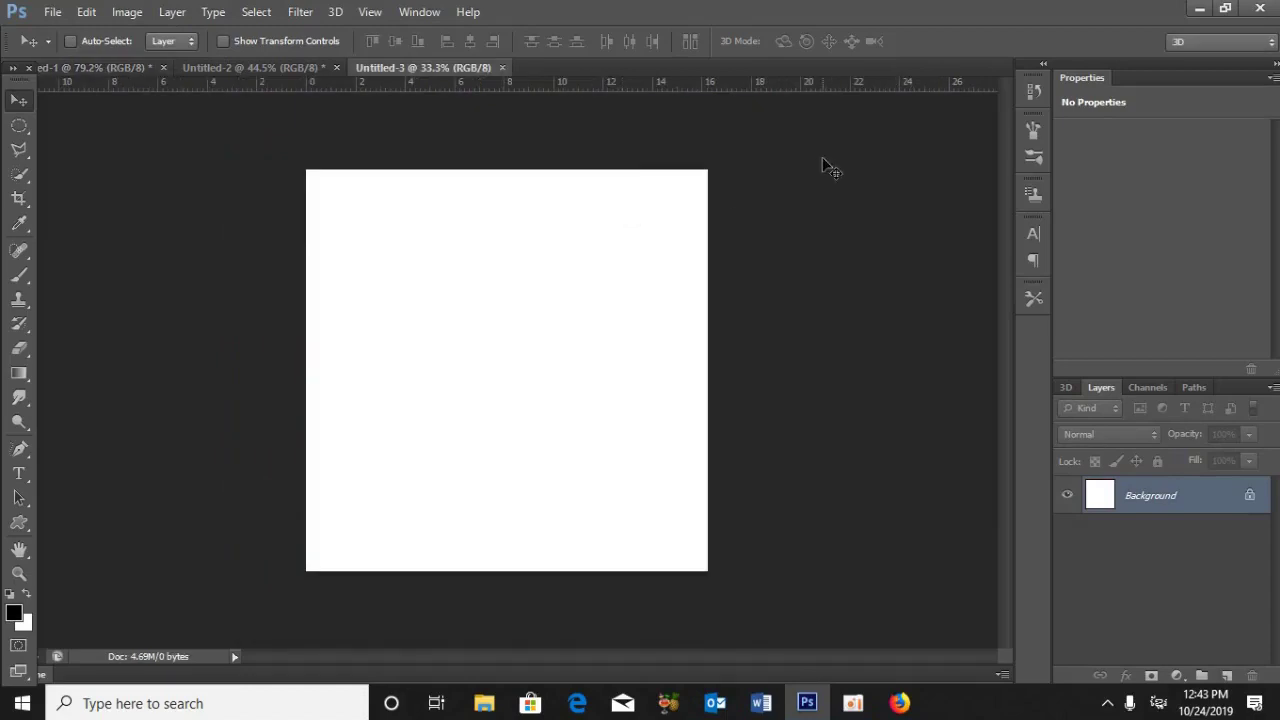
- Fit the new canvas in the window and fill its Background with black
key(ctrl+0)
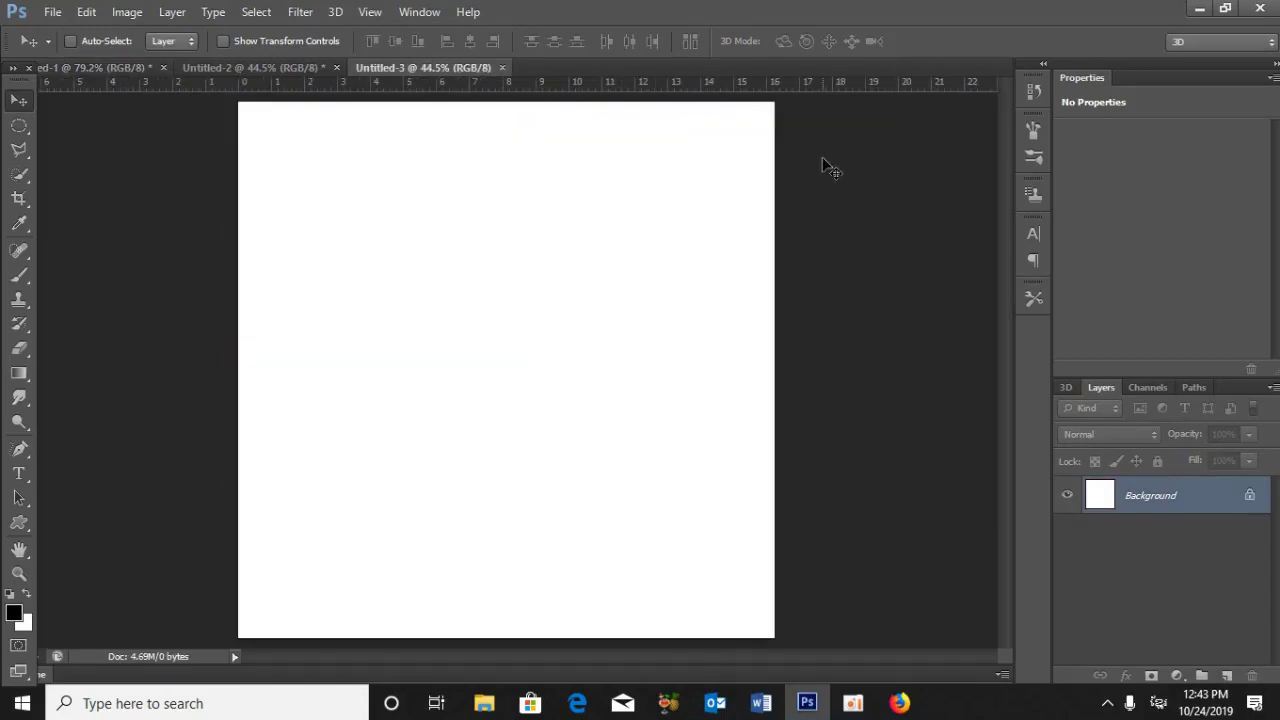
key(alt+BackSpace)
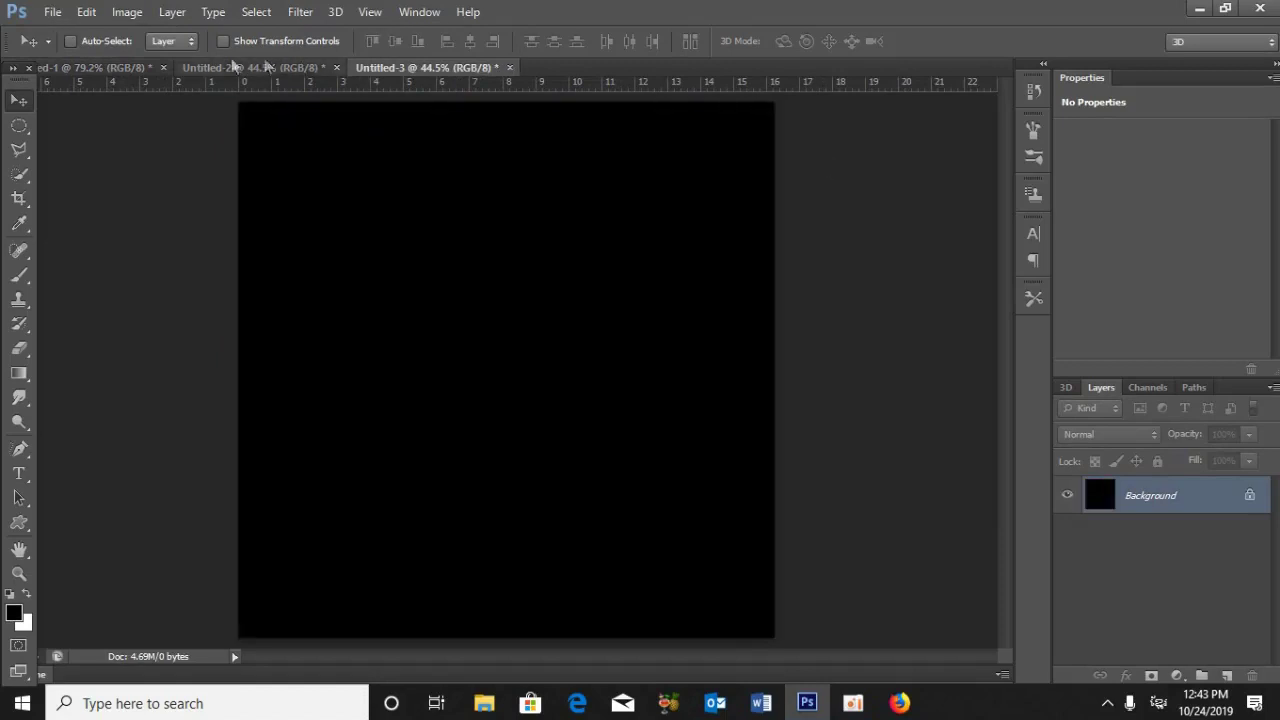
click(143, 69)
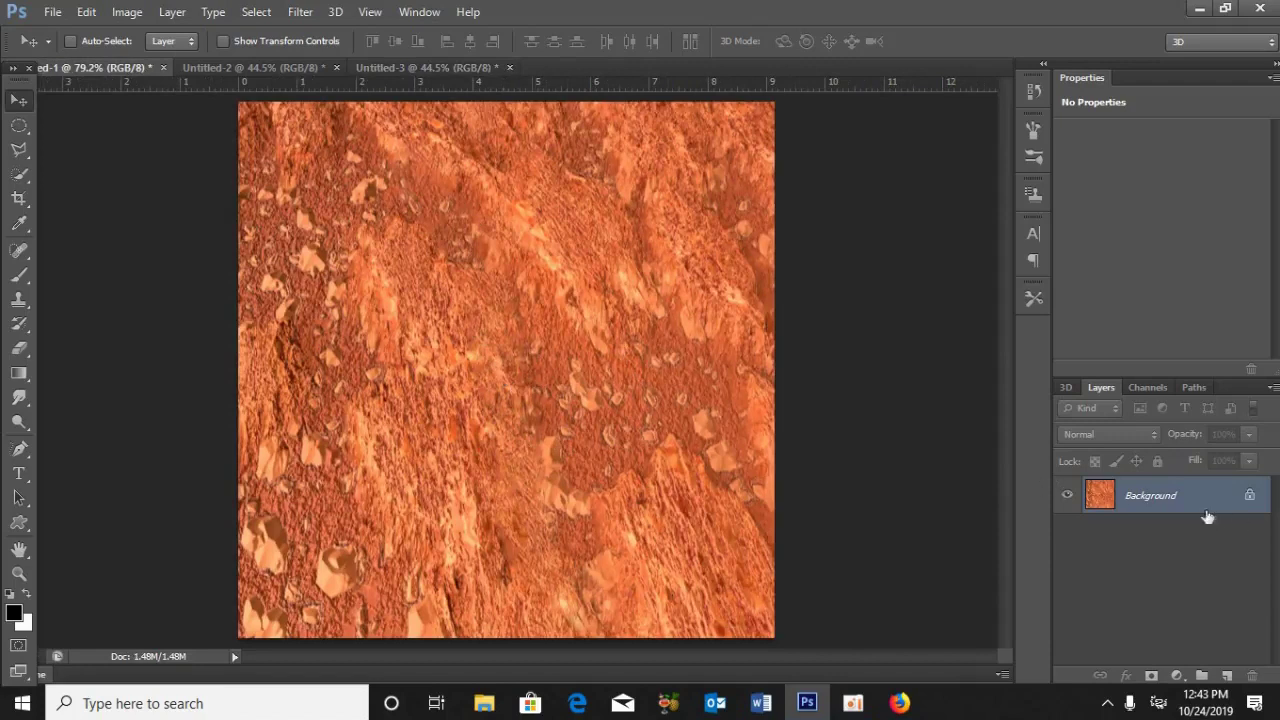
- Apply Spherize at 100% Amount twice to the orange rock texture
click(300, 12)
mouse_move(316, 219)
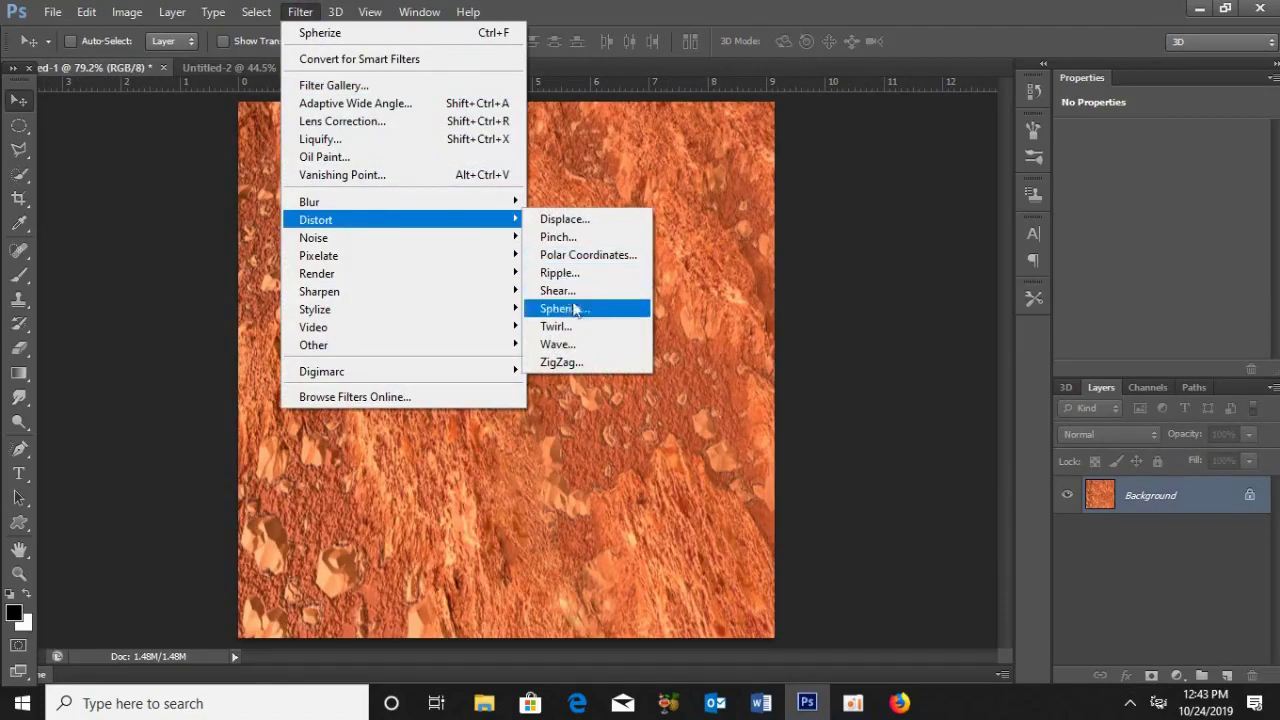
click(560, 309)
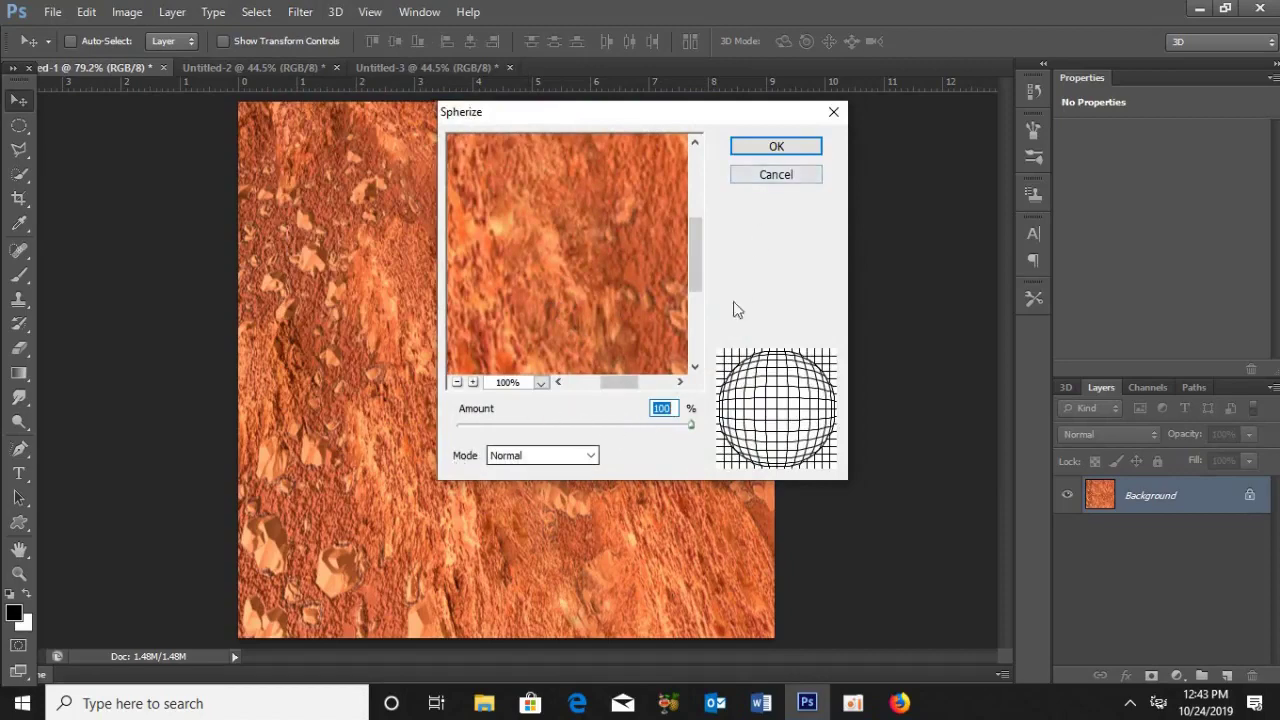
click(778, 147)
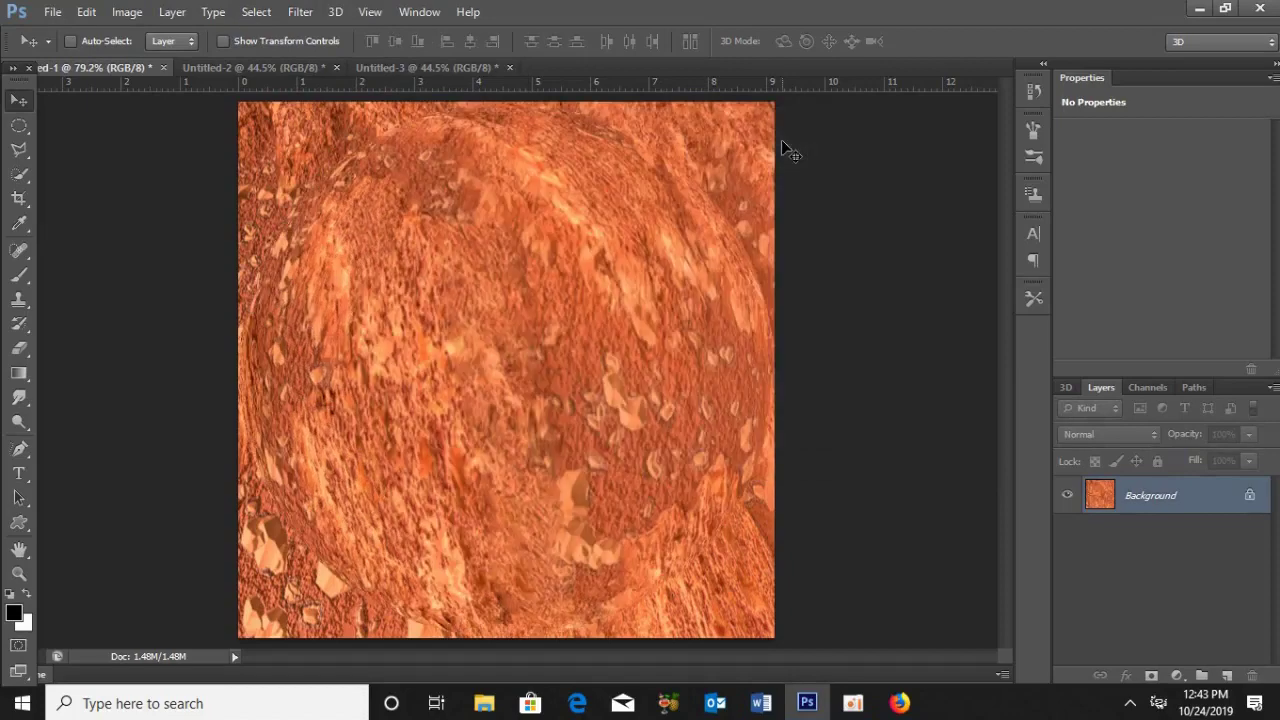
click(302, 12)
mouse_move(316, 220)
click(562, 309)
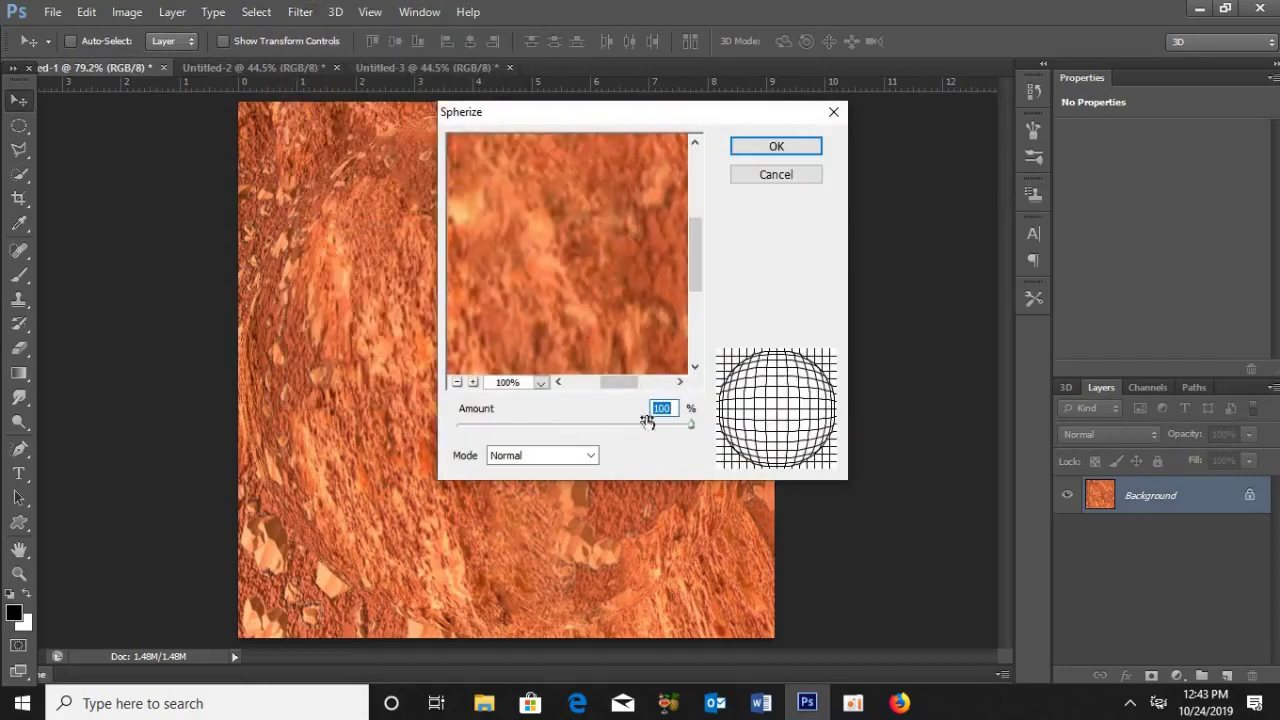
click(745, 146)
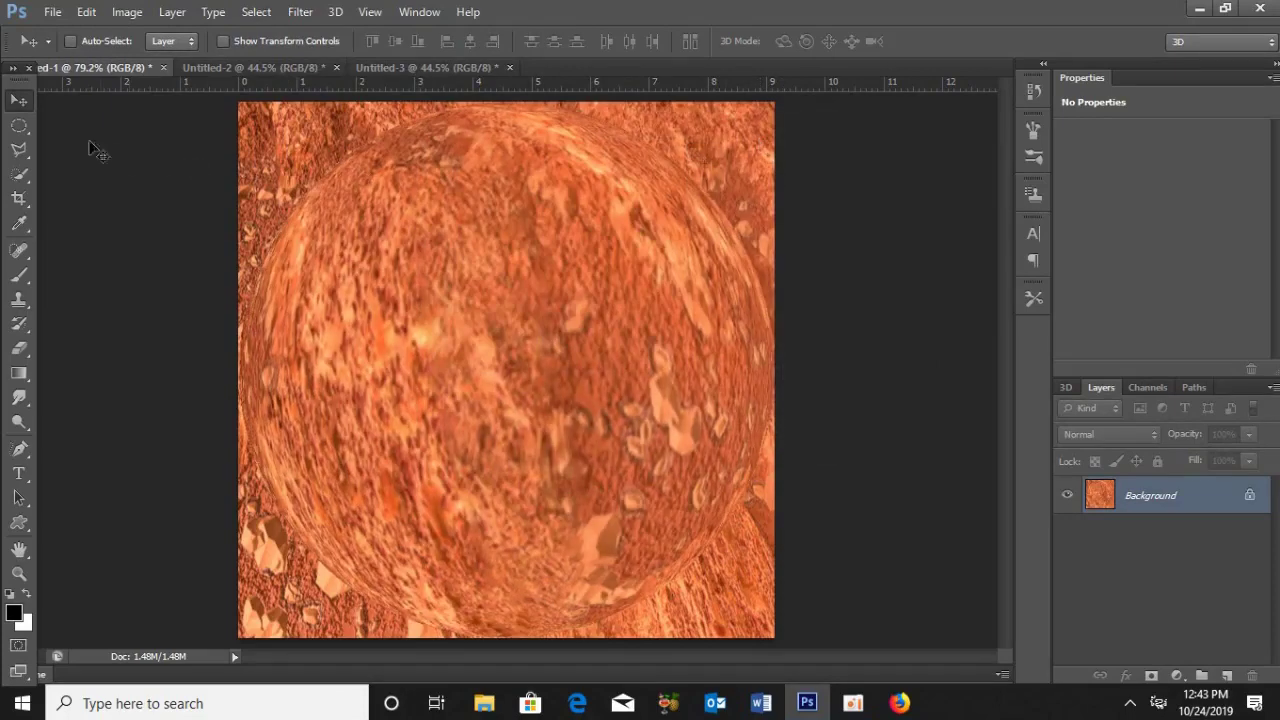
click(22, 128)
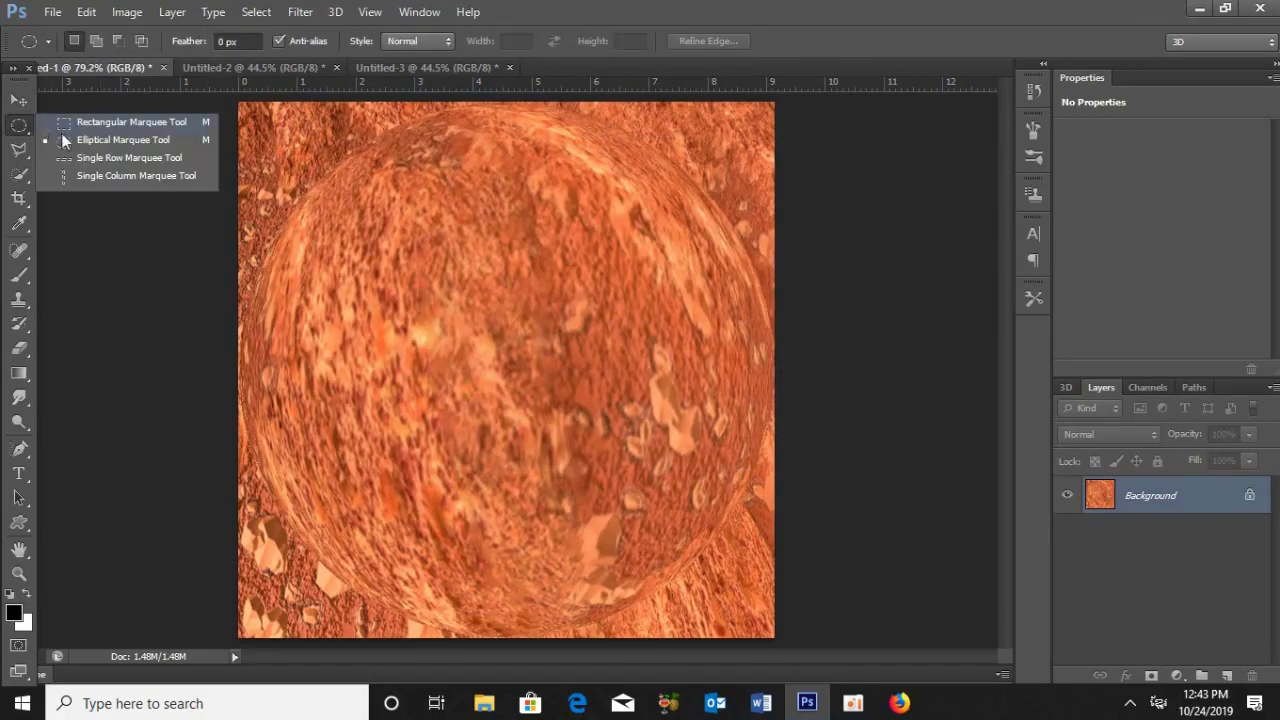
- Draw a circular elliptical selection around the sphere and copy it to Layer 1
click(63, 141)
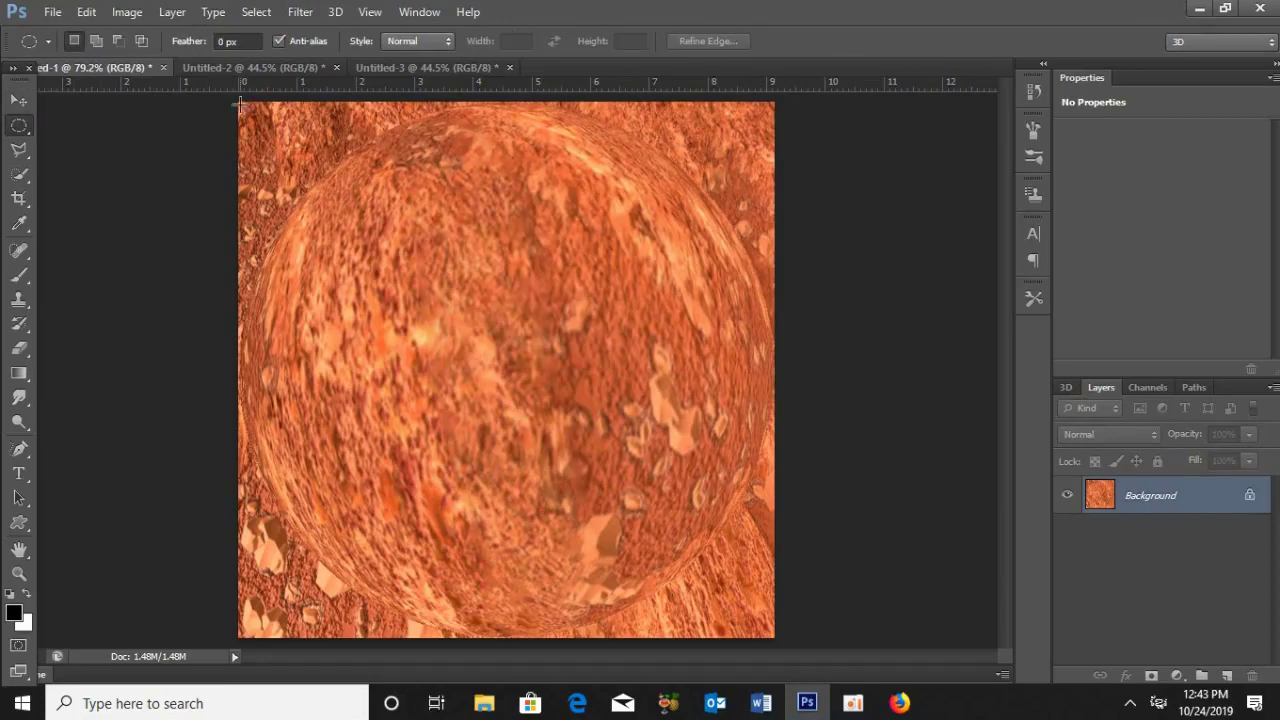
drag(238, 100, 966, 611)
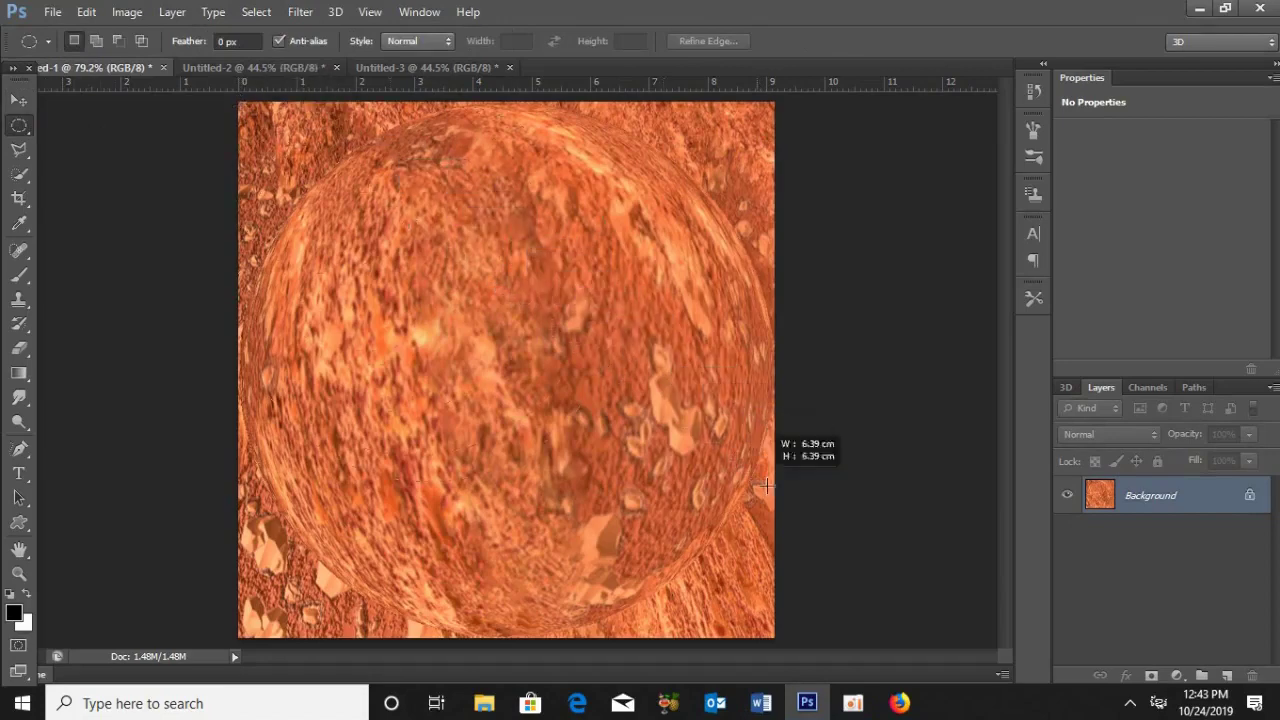
drag(966, 611, 1056, 634)
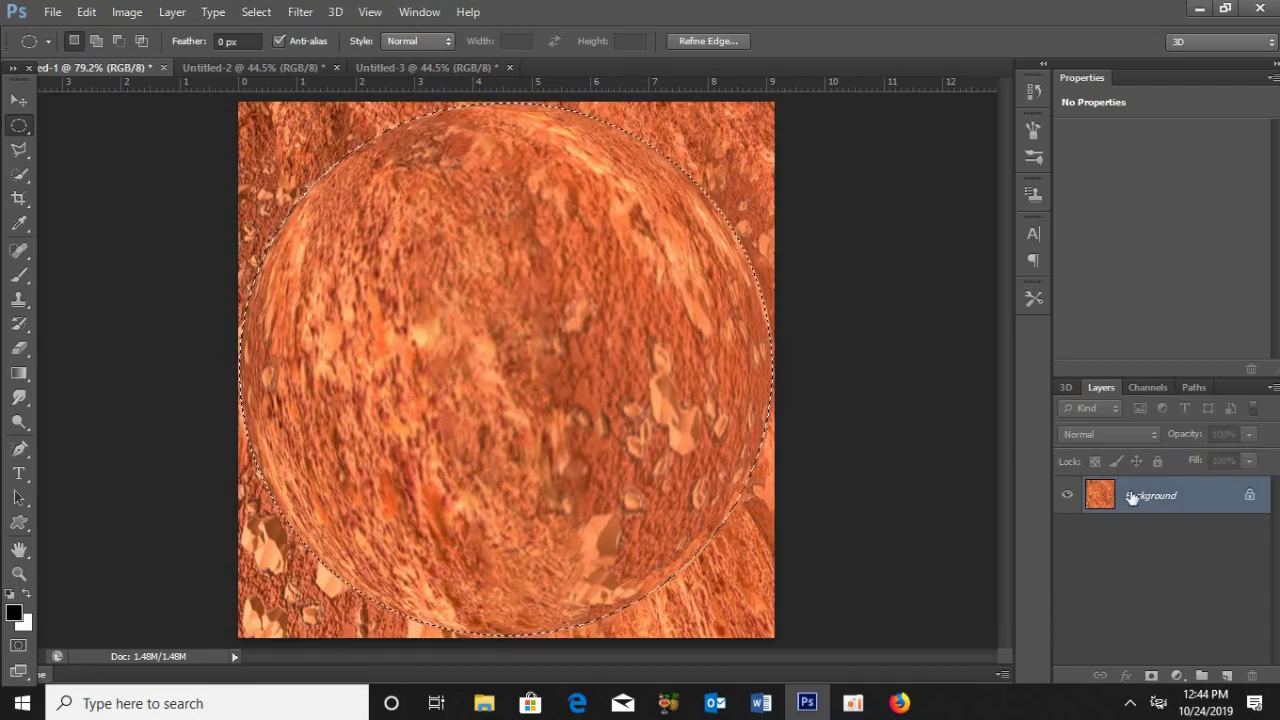
key(ctrl+j)
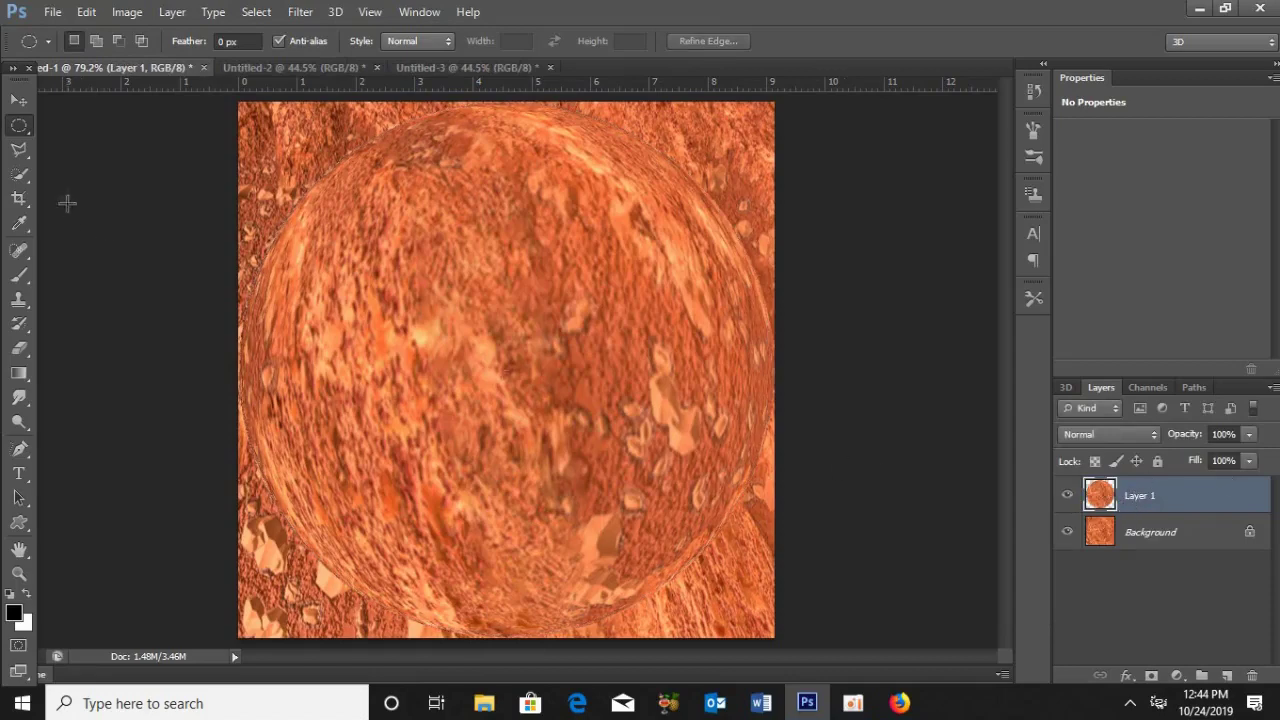
- Drag the sphere layer onto the black Untitled-3 canvas with the Move Tool
click(20, 101)
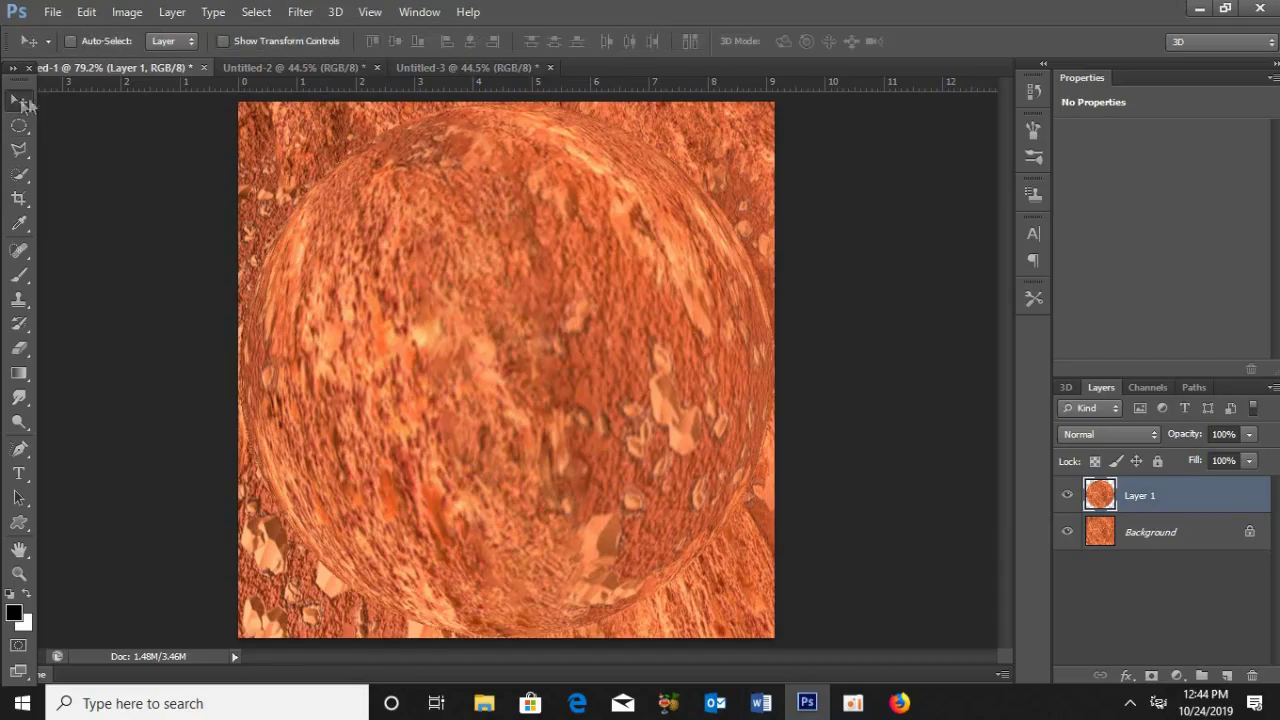
drag(508, 410, 462, 43)
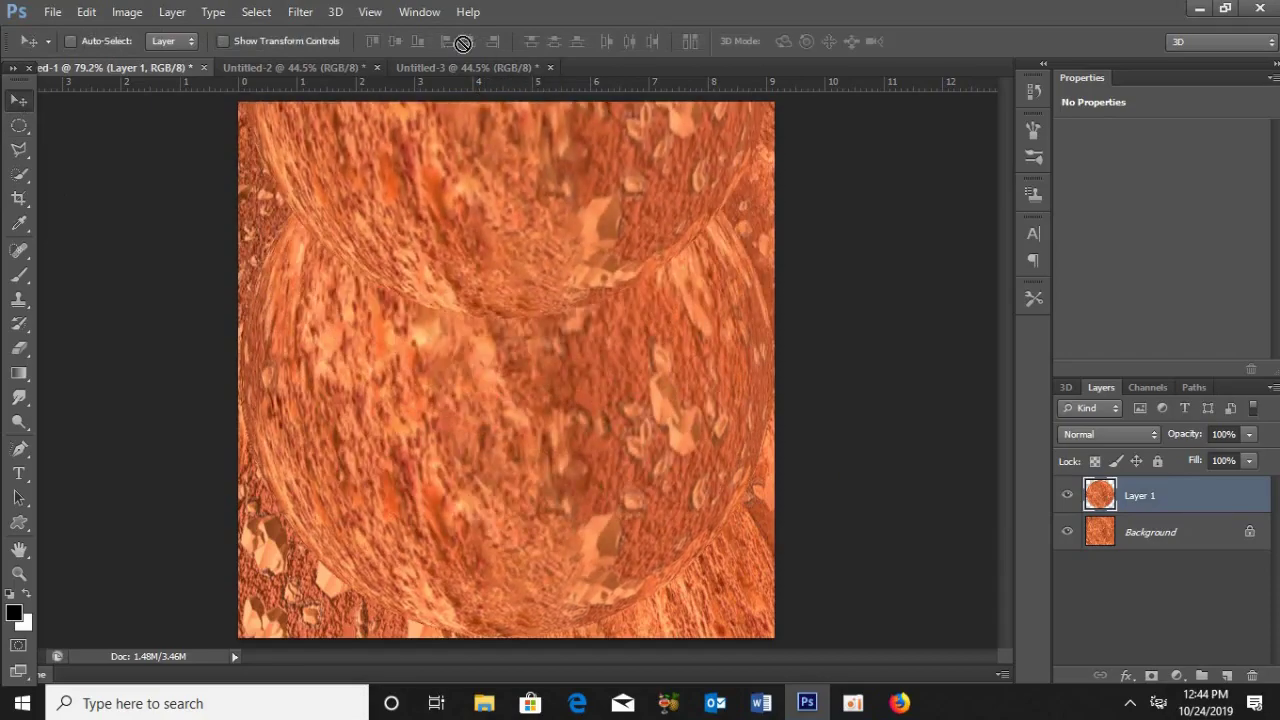
drag(462, 43, 435, 70)
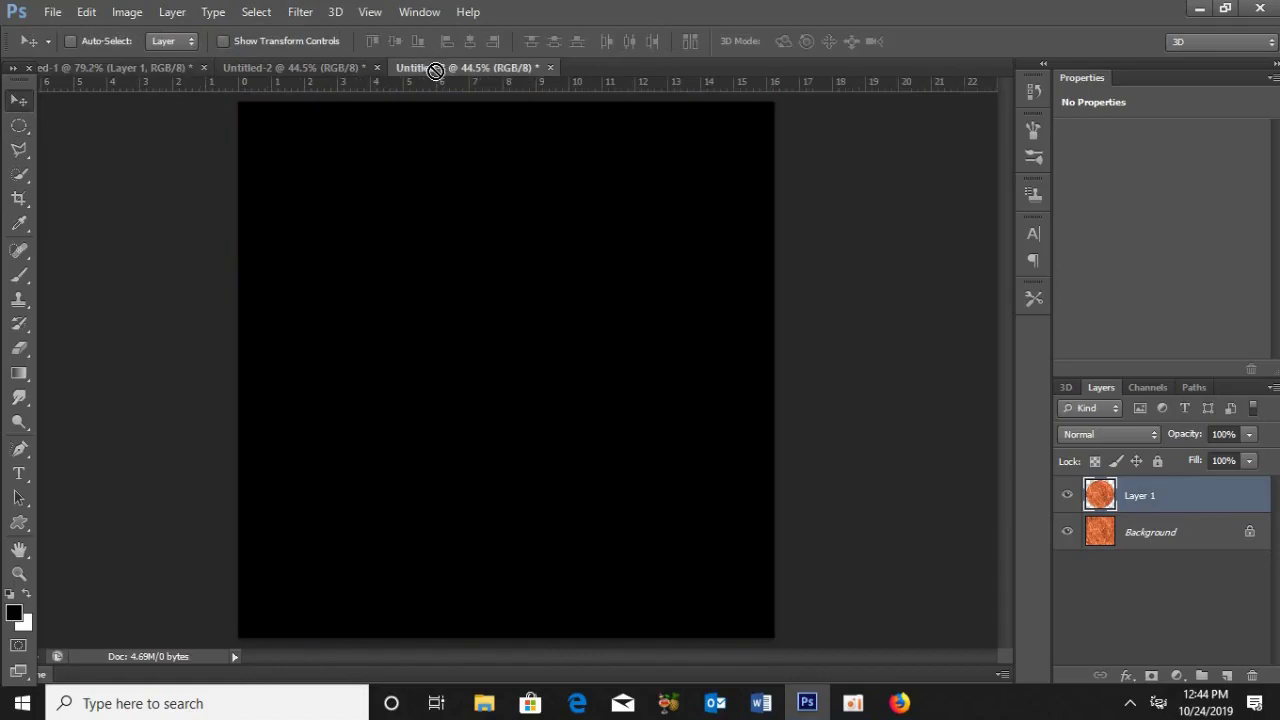
drag(435, 70, 481, 382)
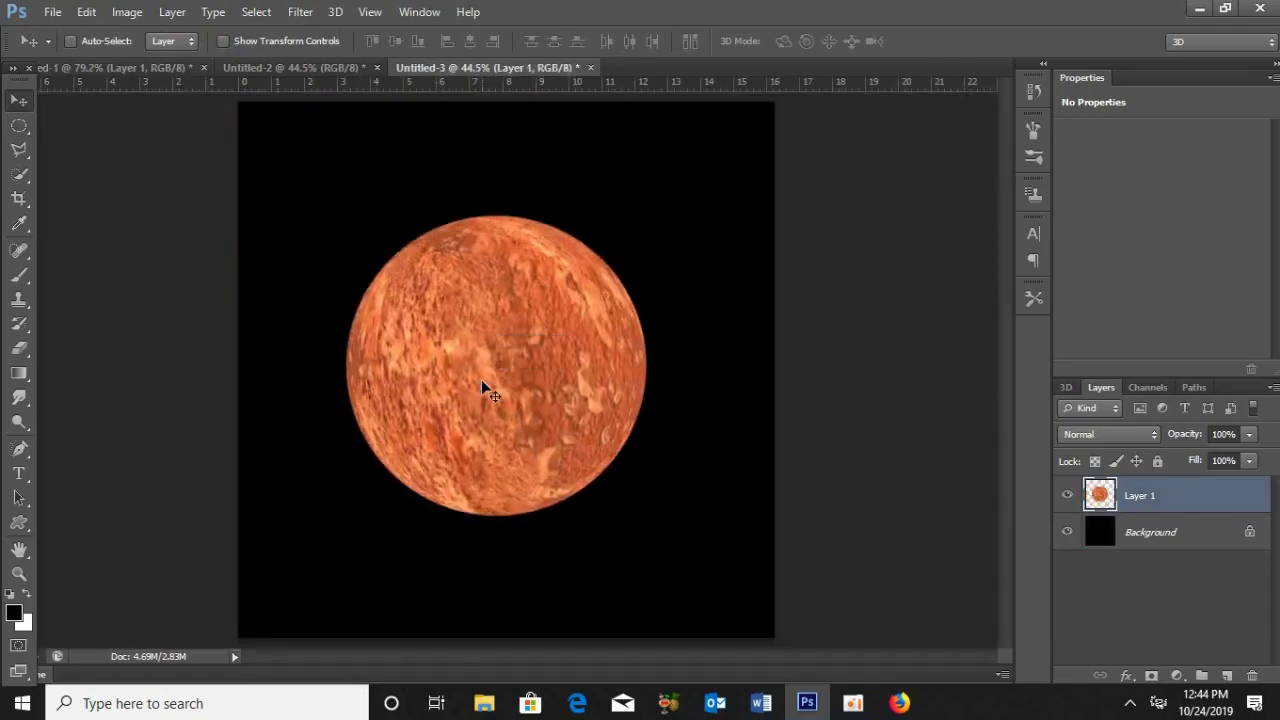
- Scale the planet to about 118% and position it left of centre
key(ctrl+t)
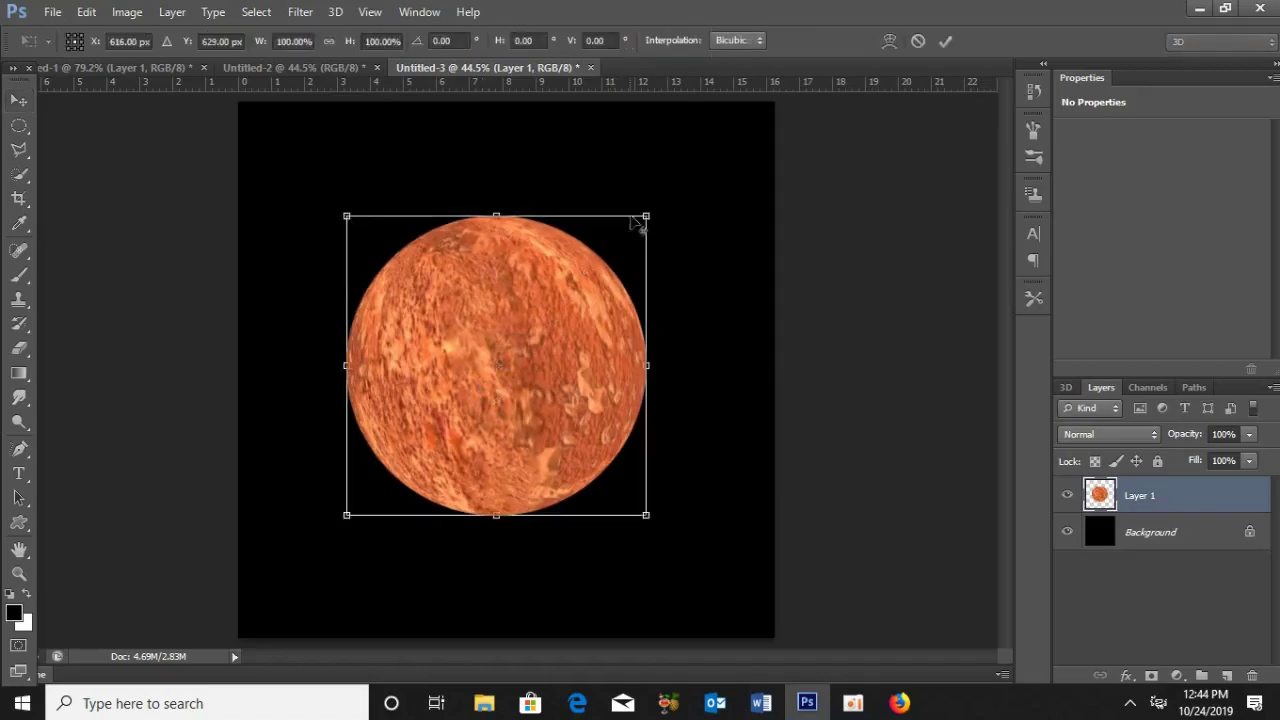
drag(645, 214, 700, 161)
drag(563, 357, 543, 323)
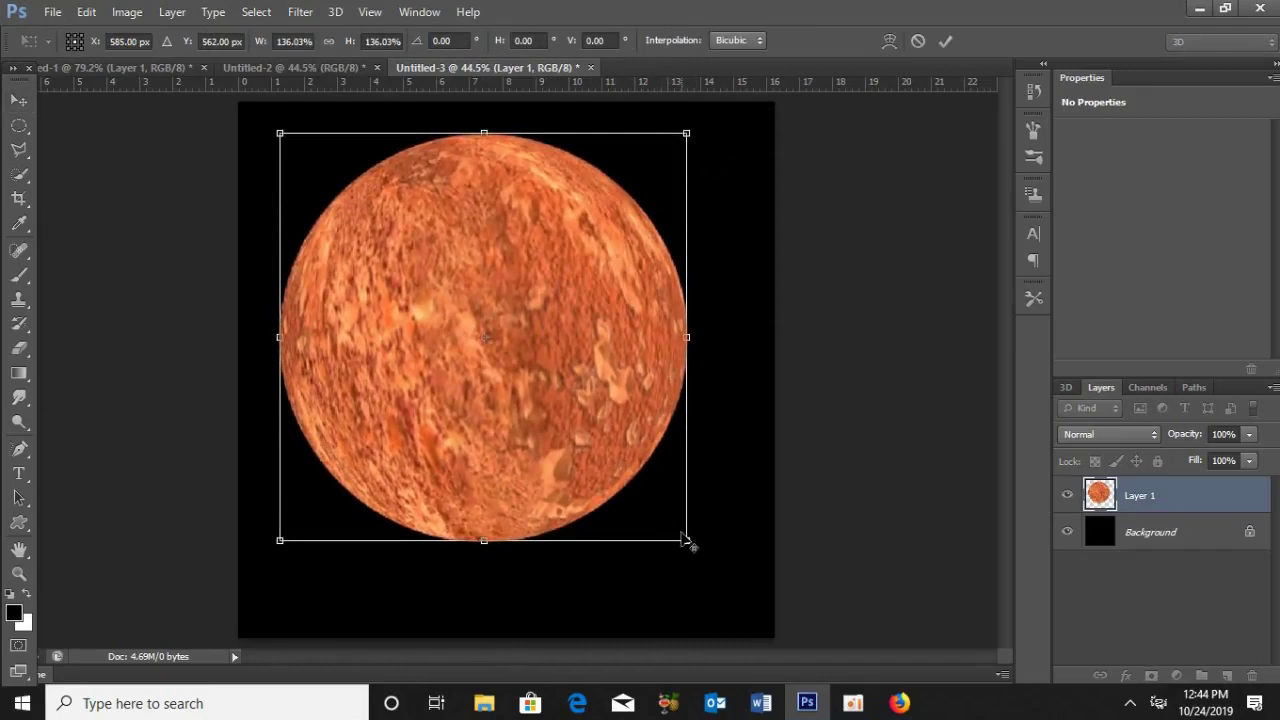
drag(686, 534, 621, 505)
drag(490, 407, 490, 418)
key(Return)
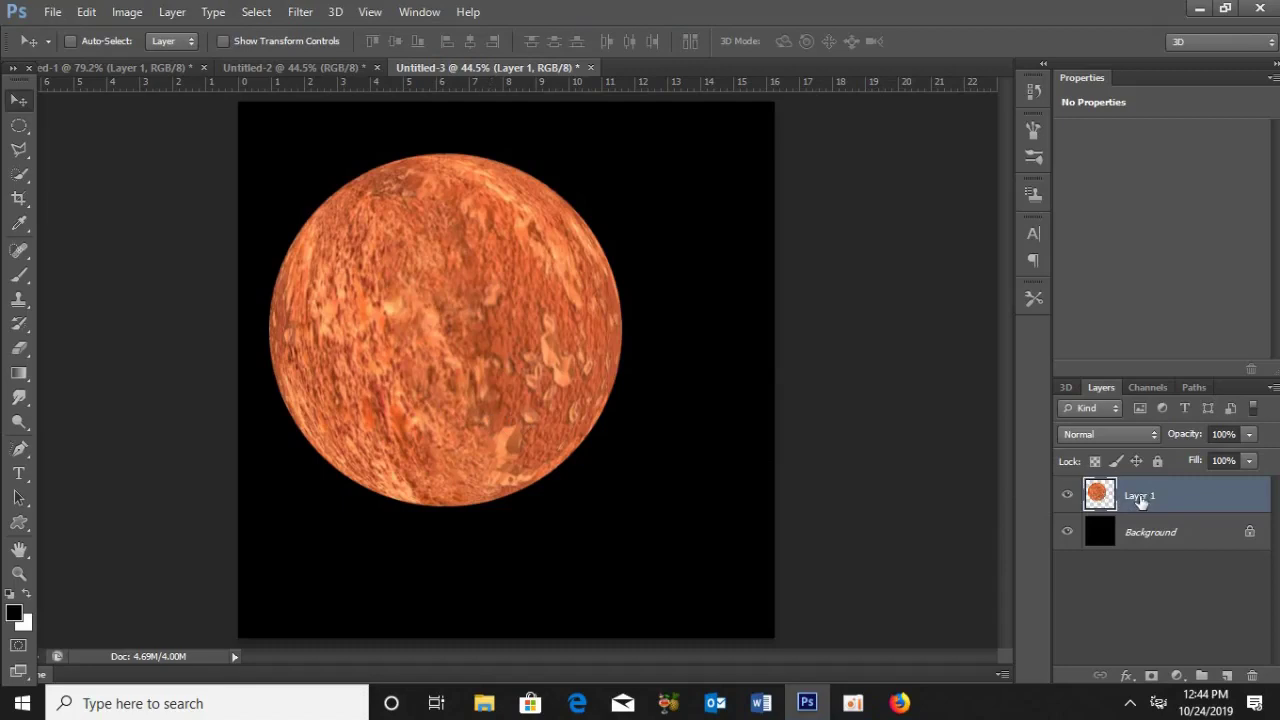
- Make three hidden copies of the planet layer and reselect the original Layer 1
key(ctrl+j)
key(ctrl+j)
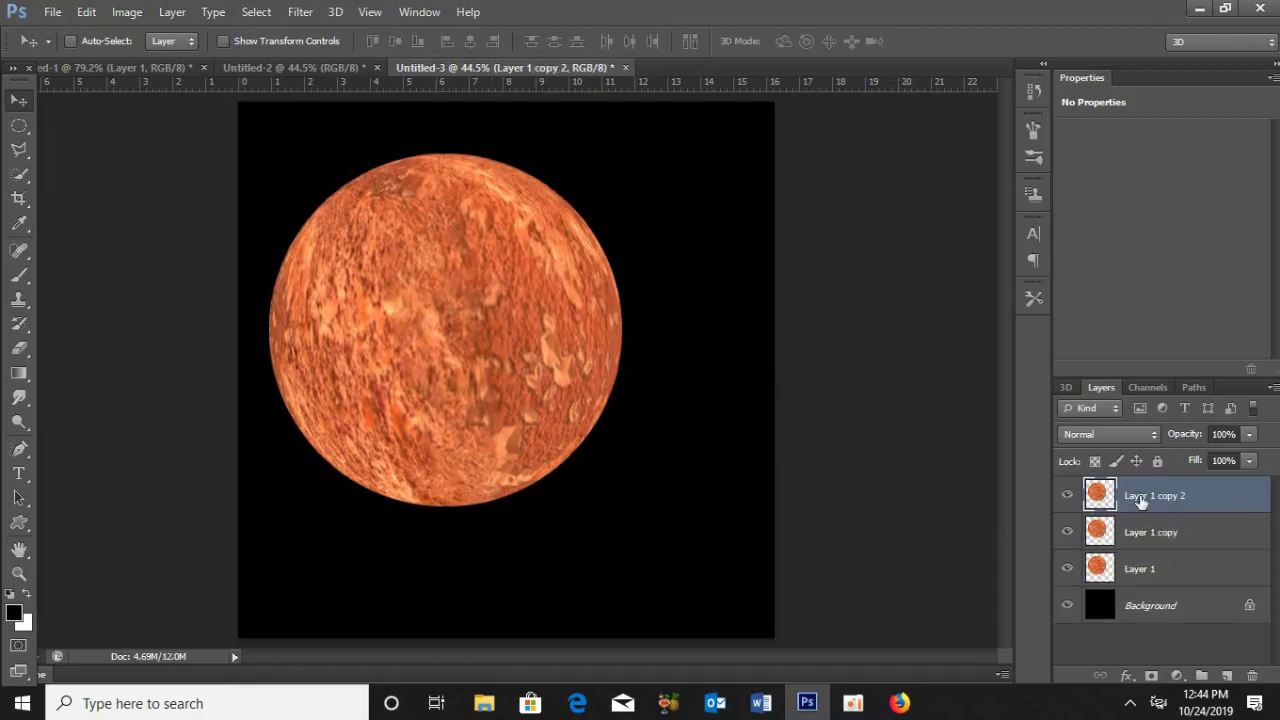
click(1067, 497)
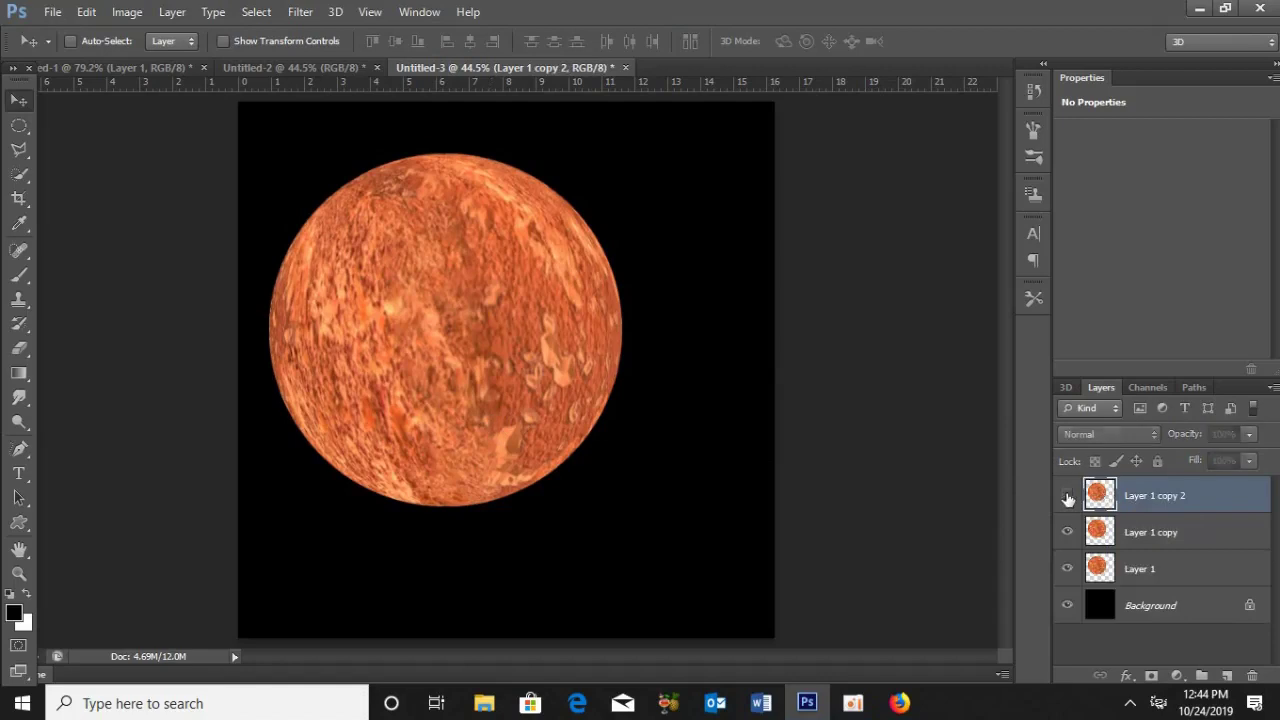
click(1136, 538)
drag(1137, 550, 1140, 556)
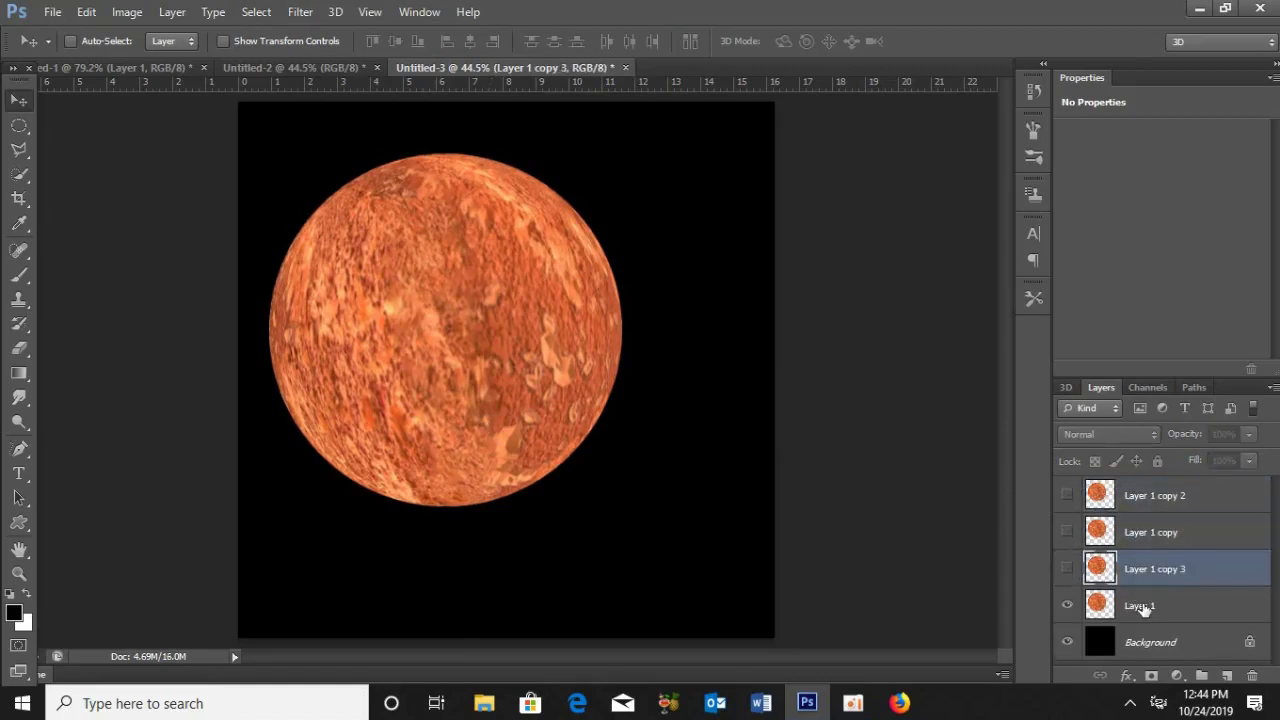
click(1141, 607)
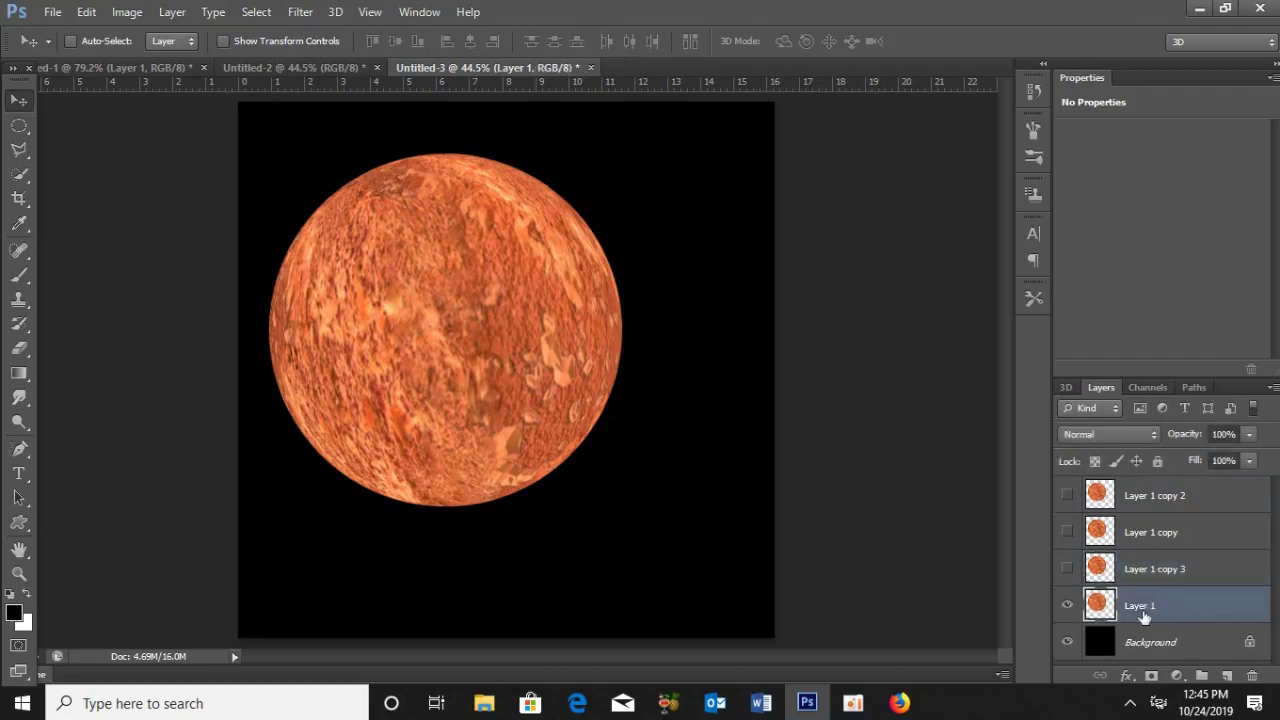
click(1127, 676)
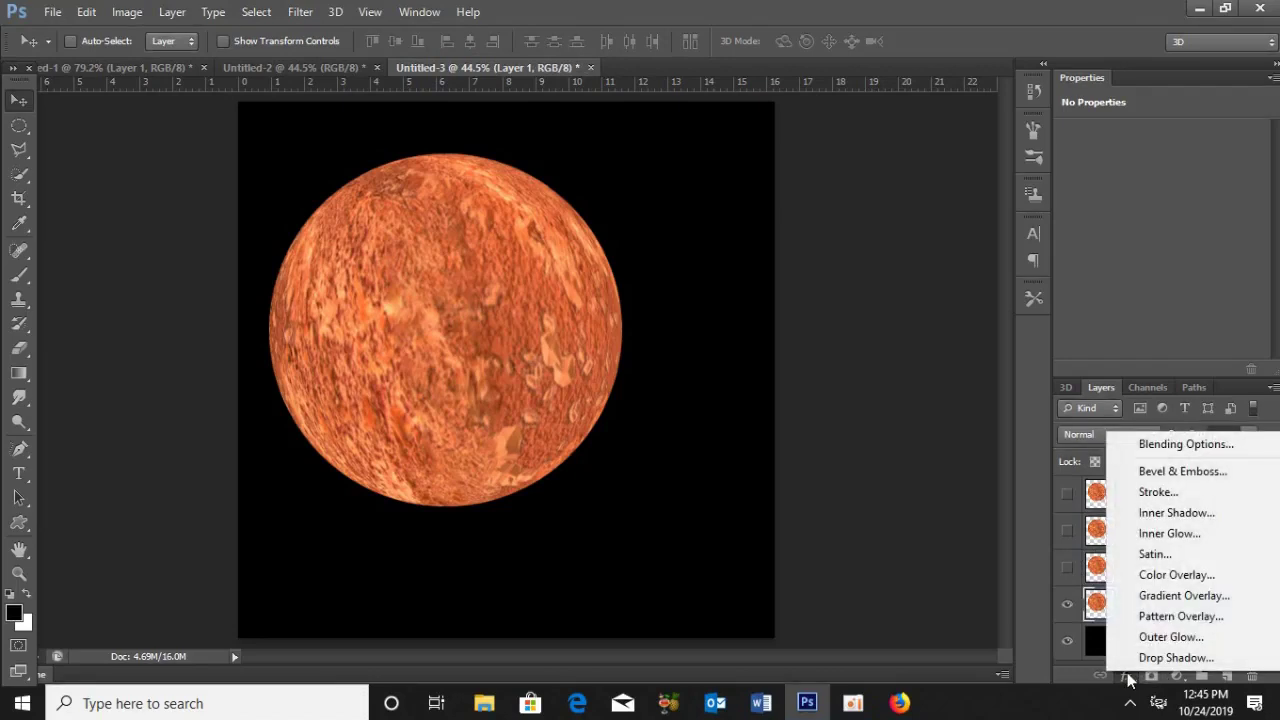
- Add an Inner Glow using orange sampled from the planet, size 100
click(1152, 536)
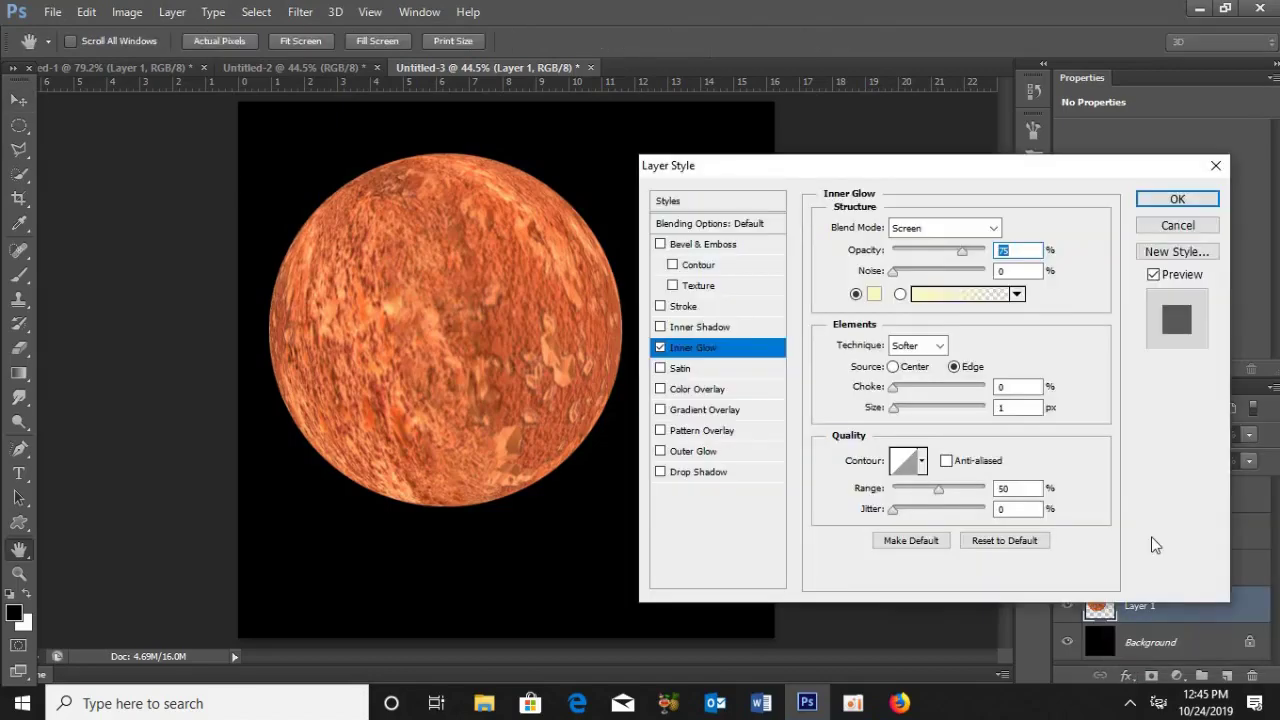
click(874, 293)
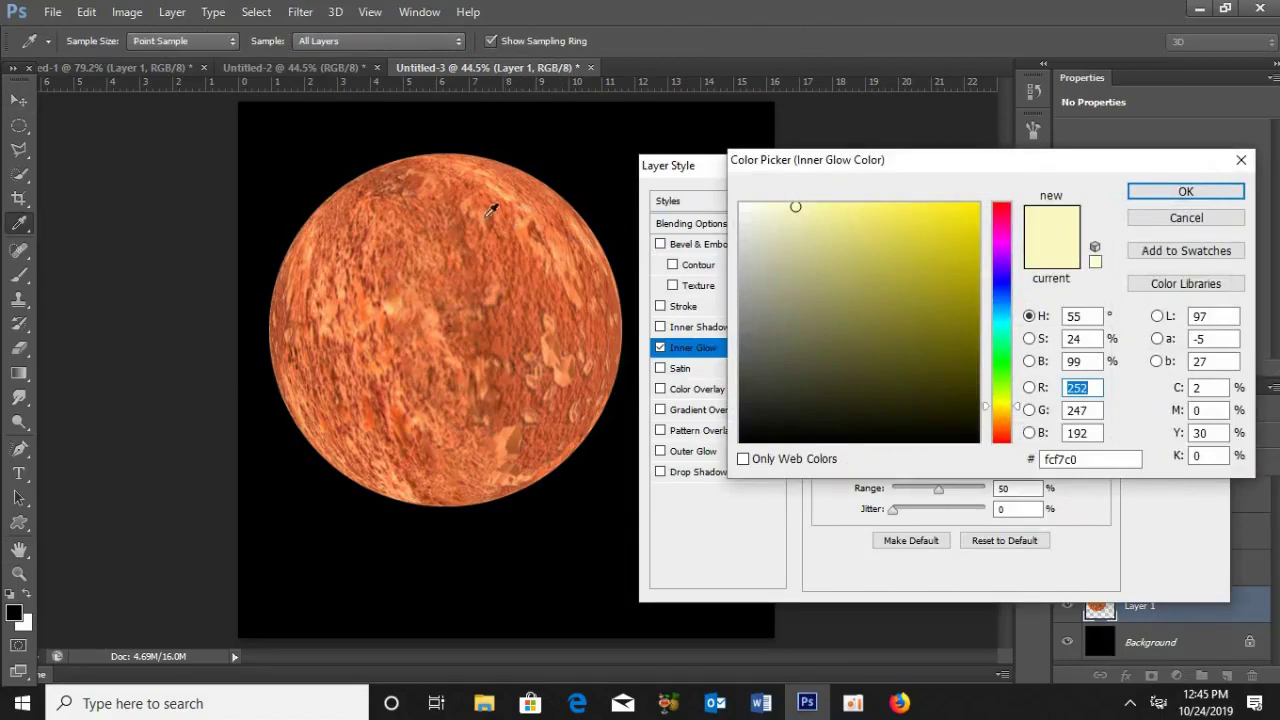
click(515, 231)
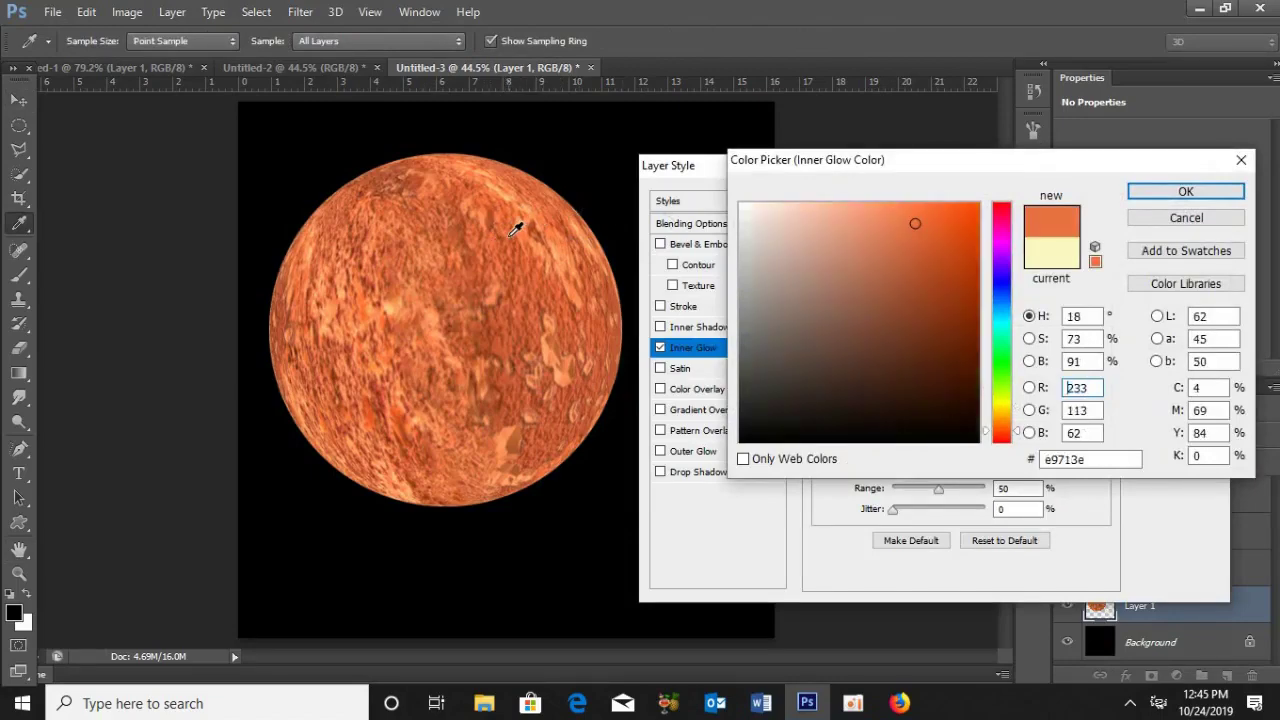
click(1162, 197)
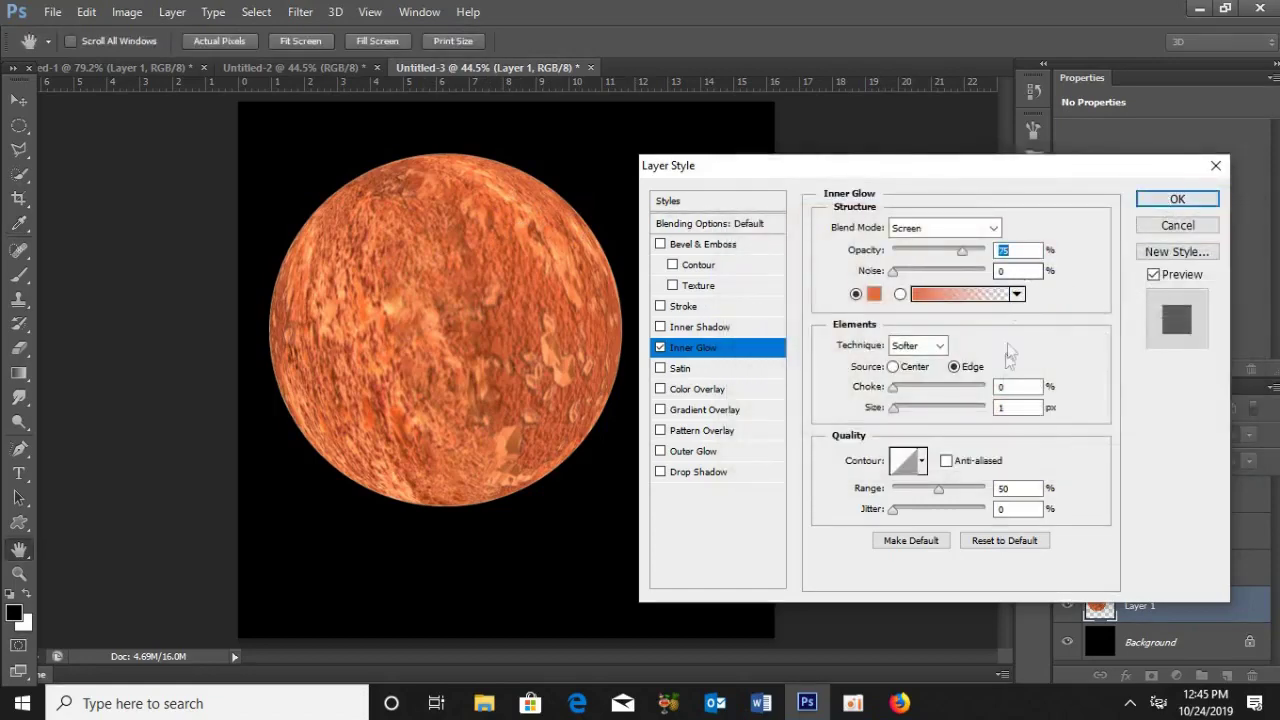
click(998, 408)
text(100)
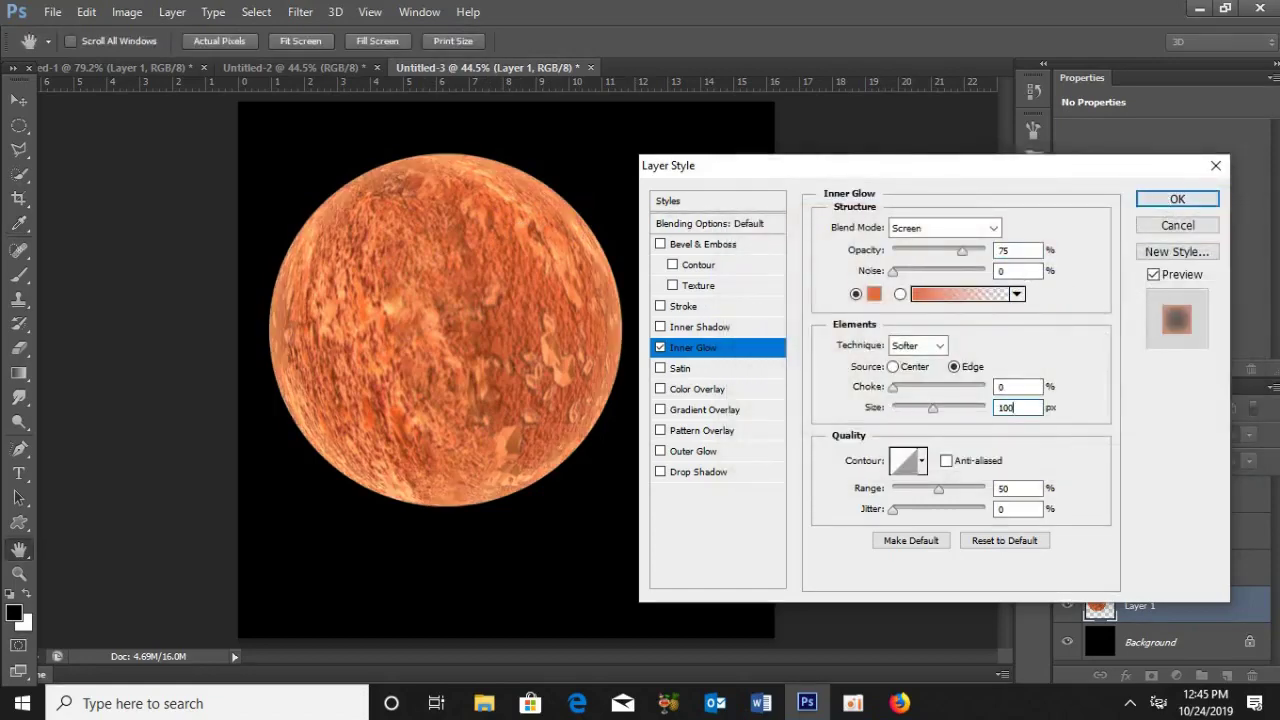
- Add an orange Outer Glow at 45% opacity, size 54, and apply the styles
click(690, 451)
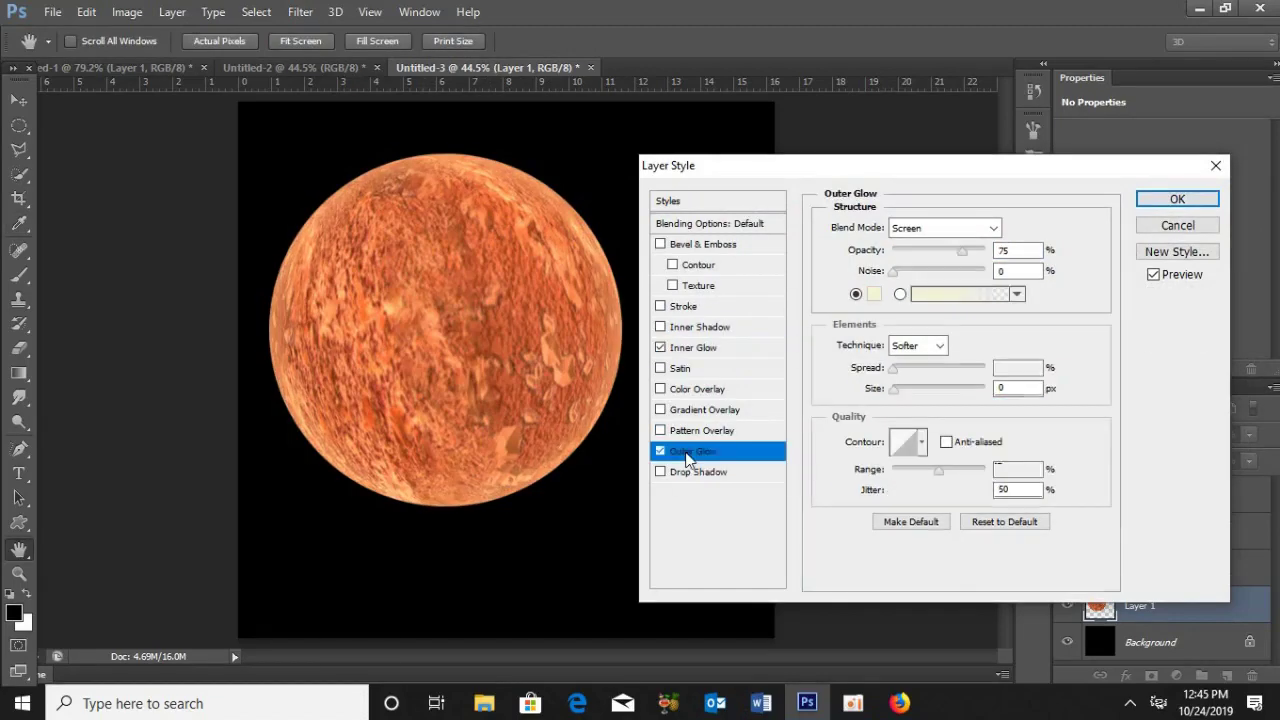
click(875, 293)
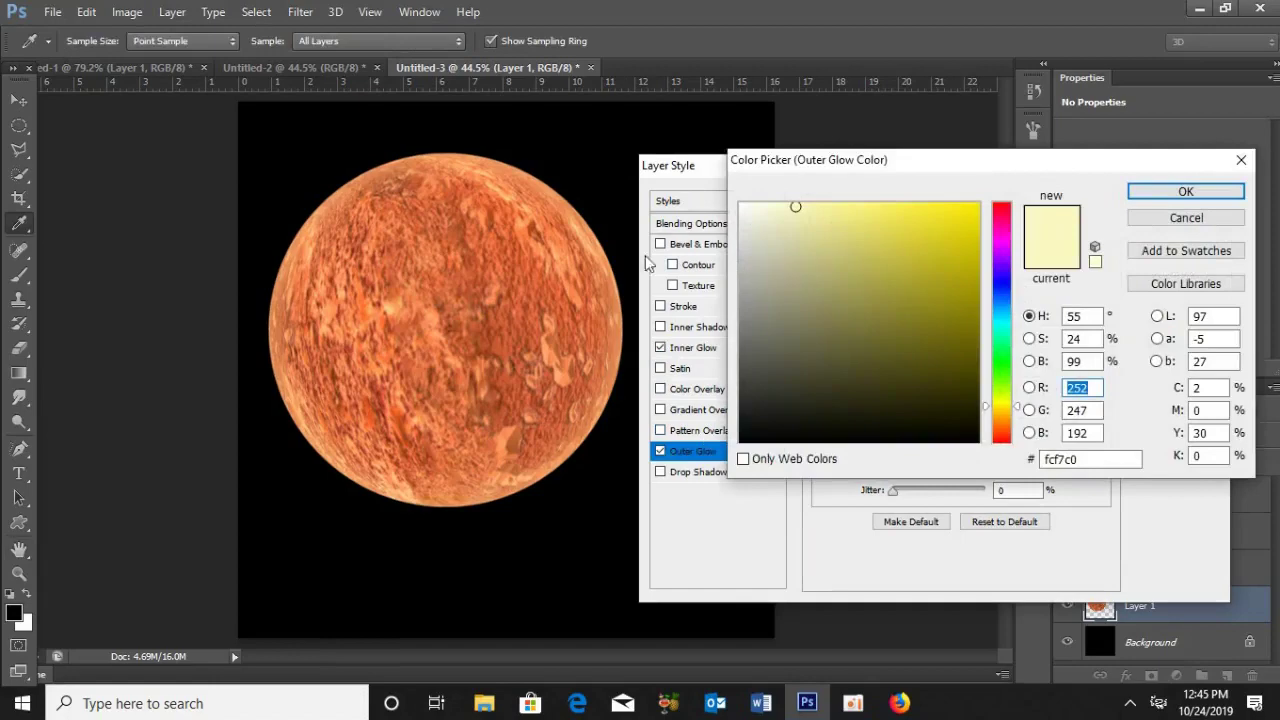
click(540, 255)
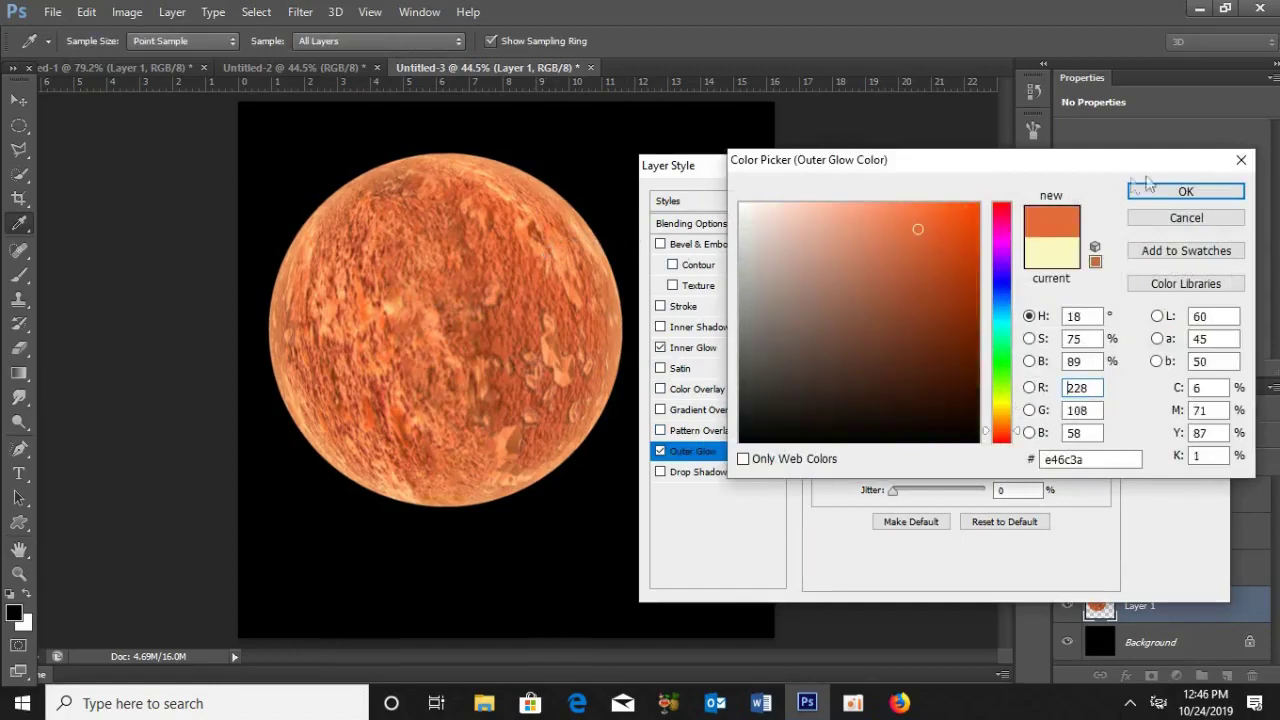
click(1163, 199)
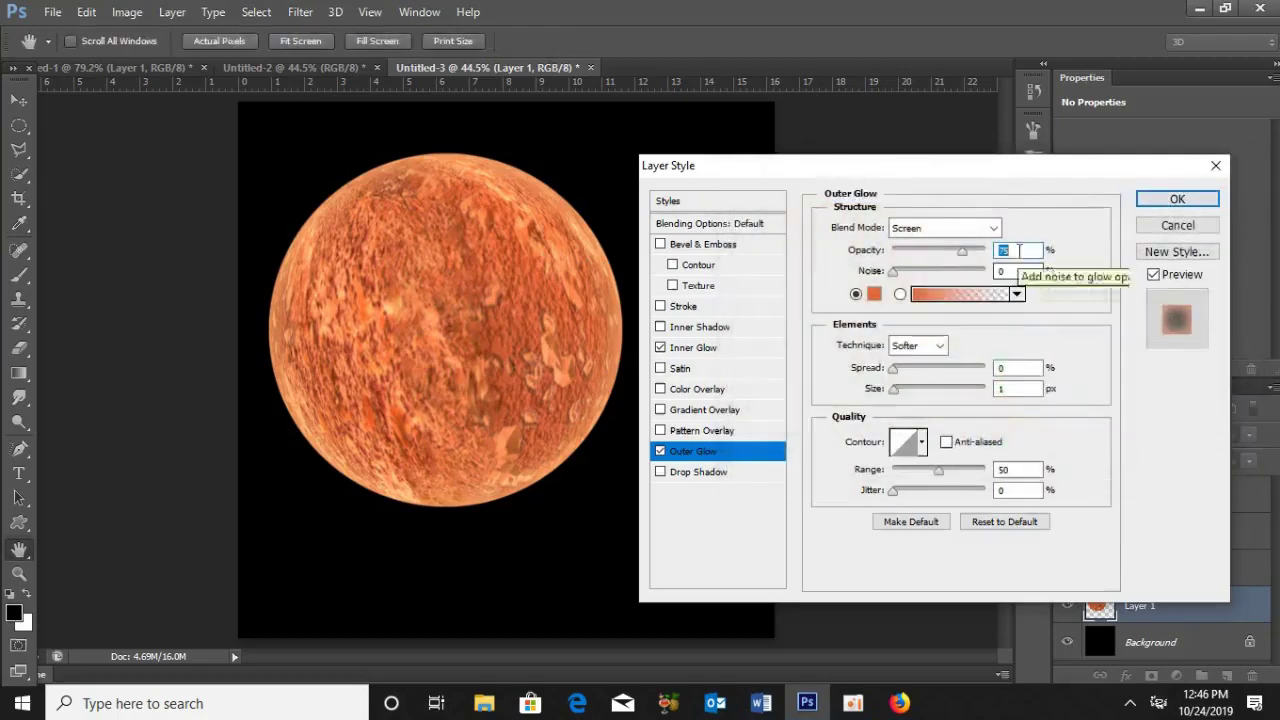
text(45)
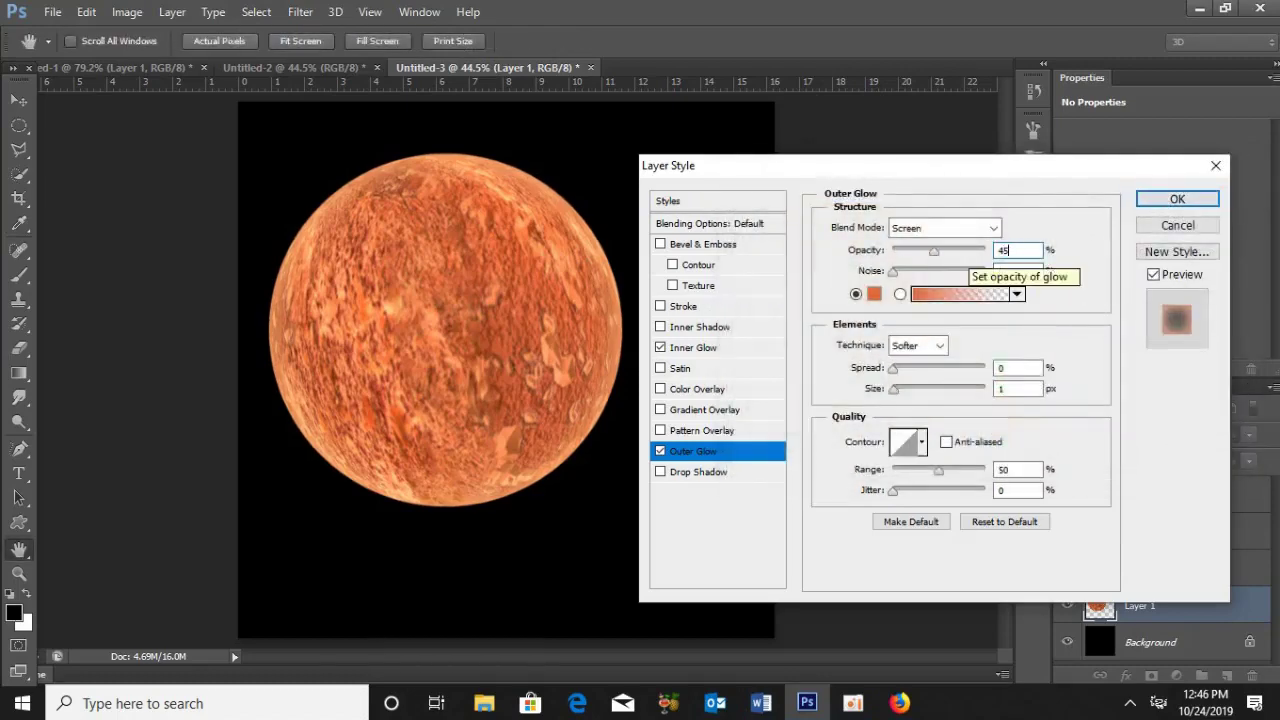
click(1003, 388)
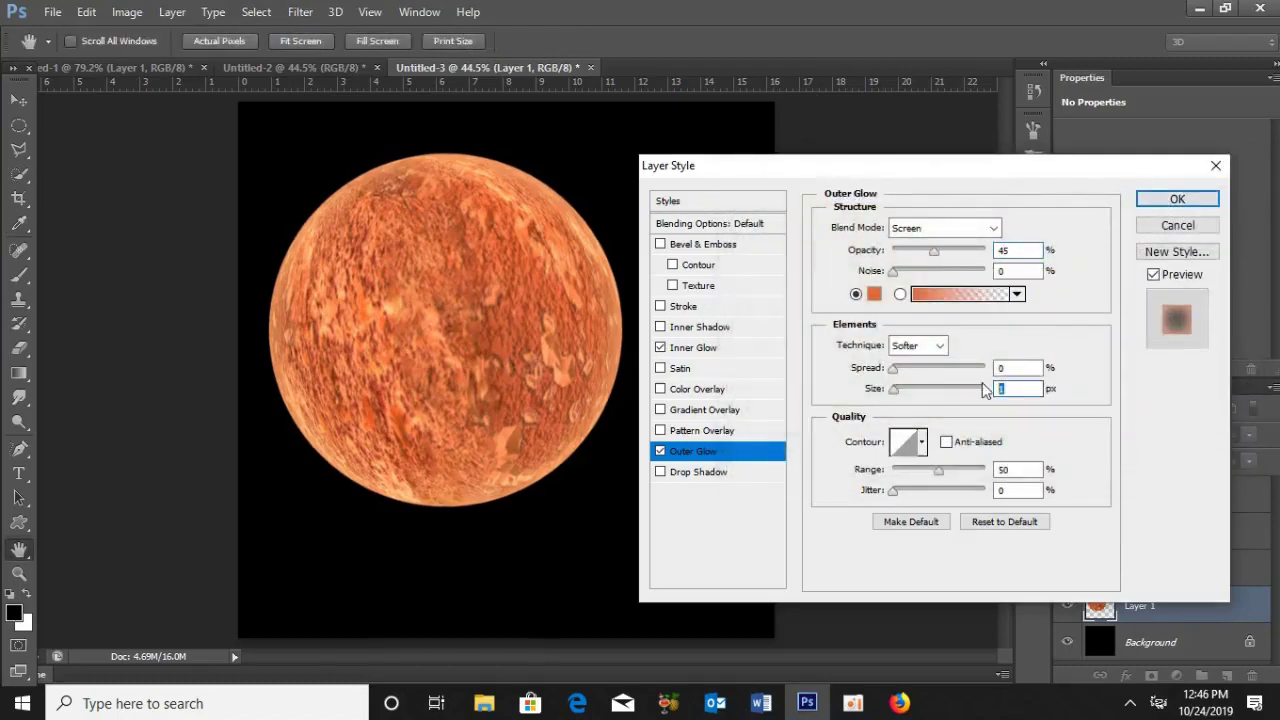
text(54)
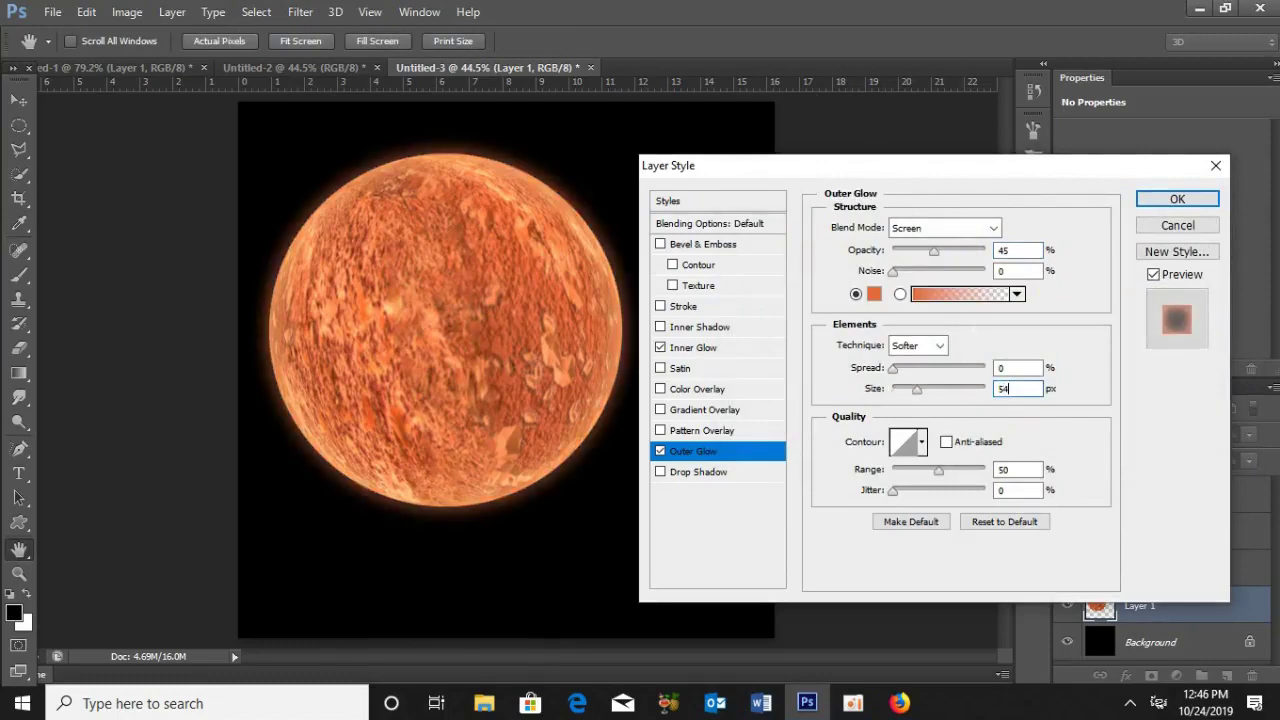
click(1160, 203)
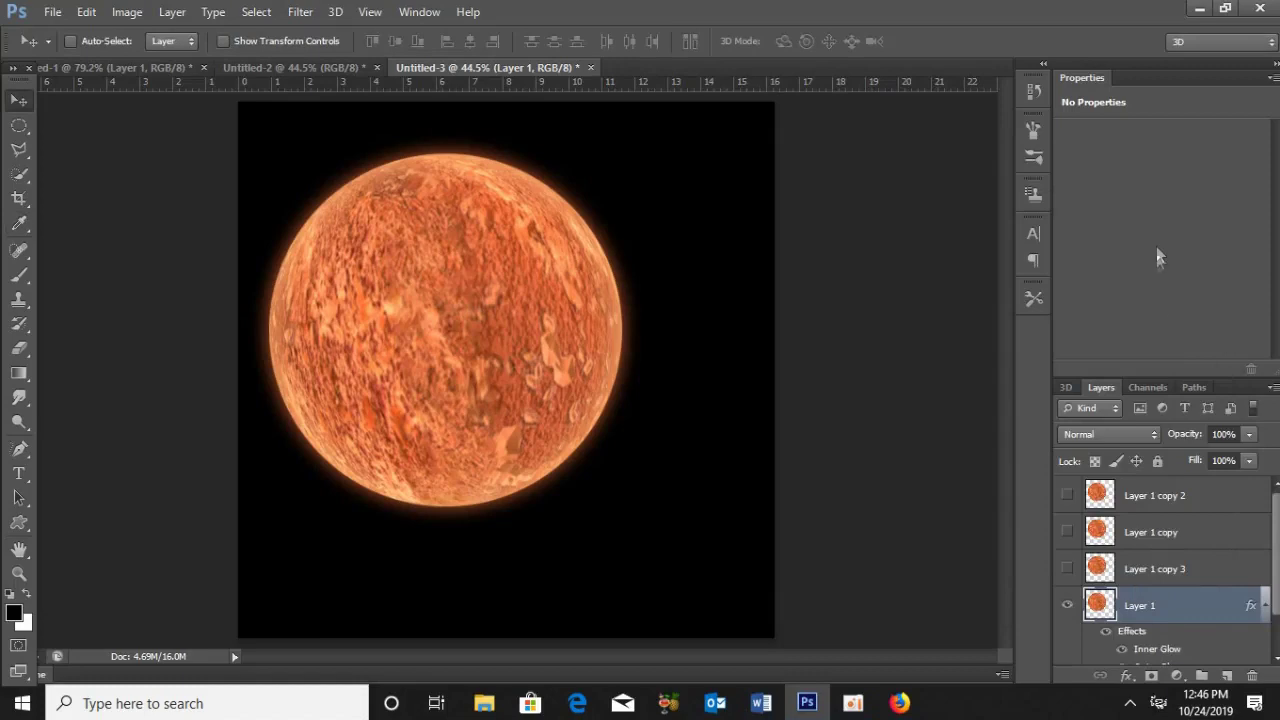
- Fill a planet-shaped selection with black on the shown Layer 1 copy 3
ctrl+click(1099, 604)
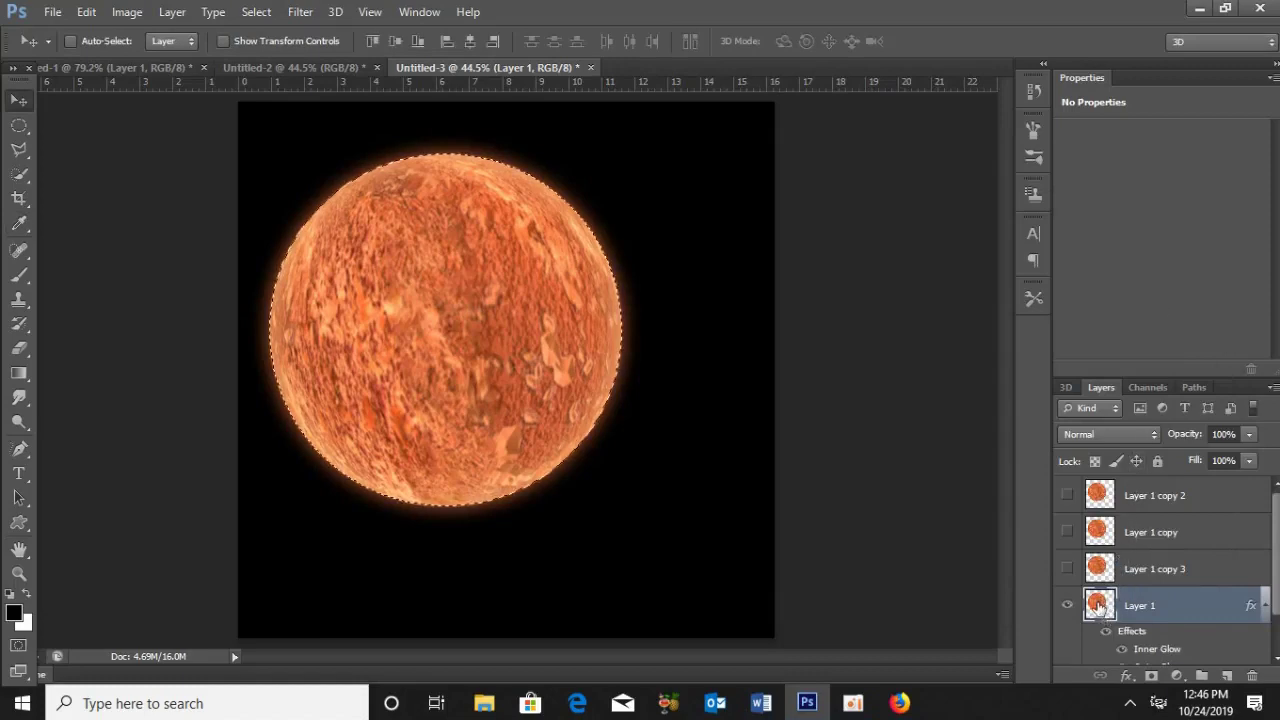
click(1136, 570)
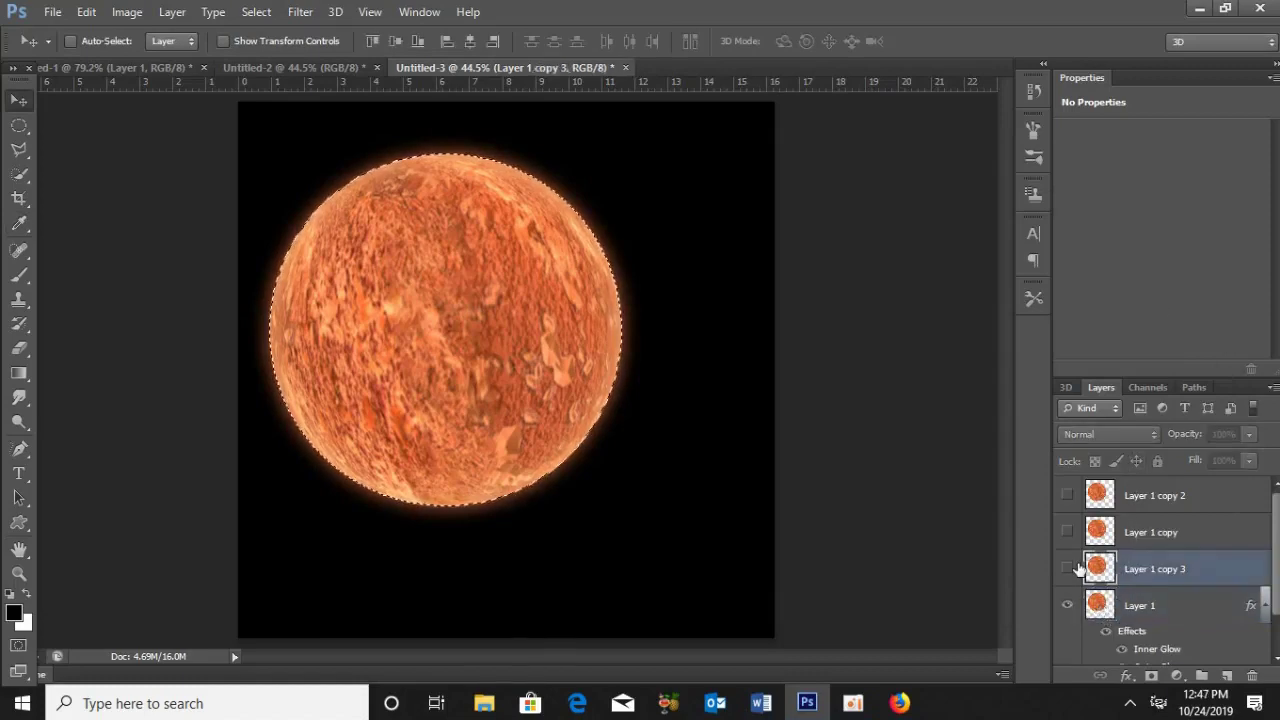
click(1068, 570)
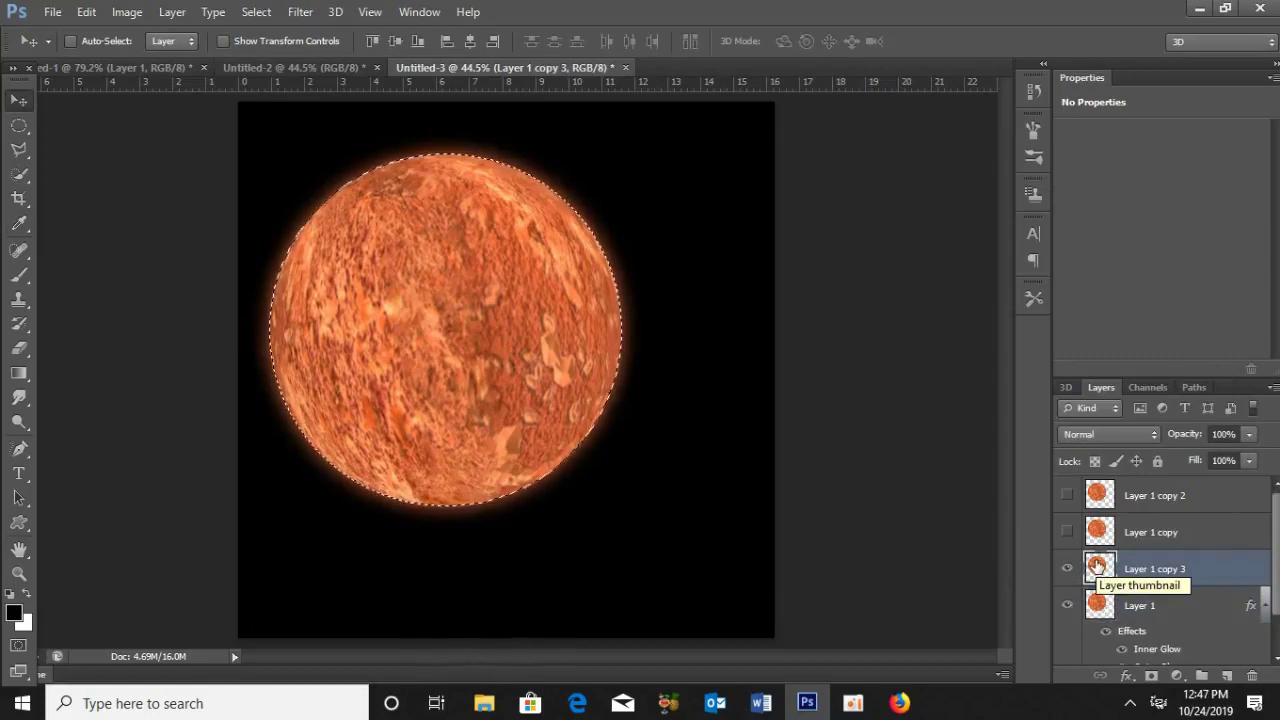
key(alt+BackSpace)
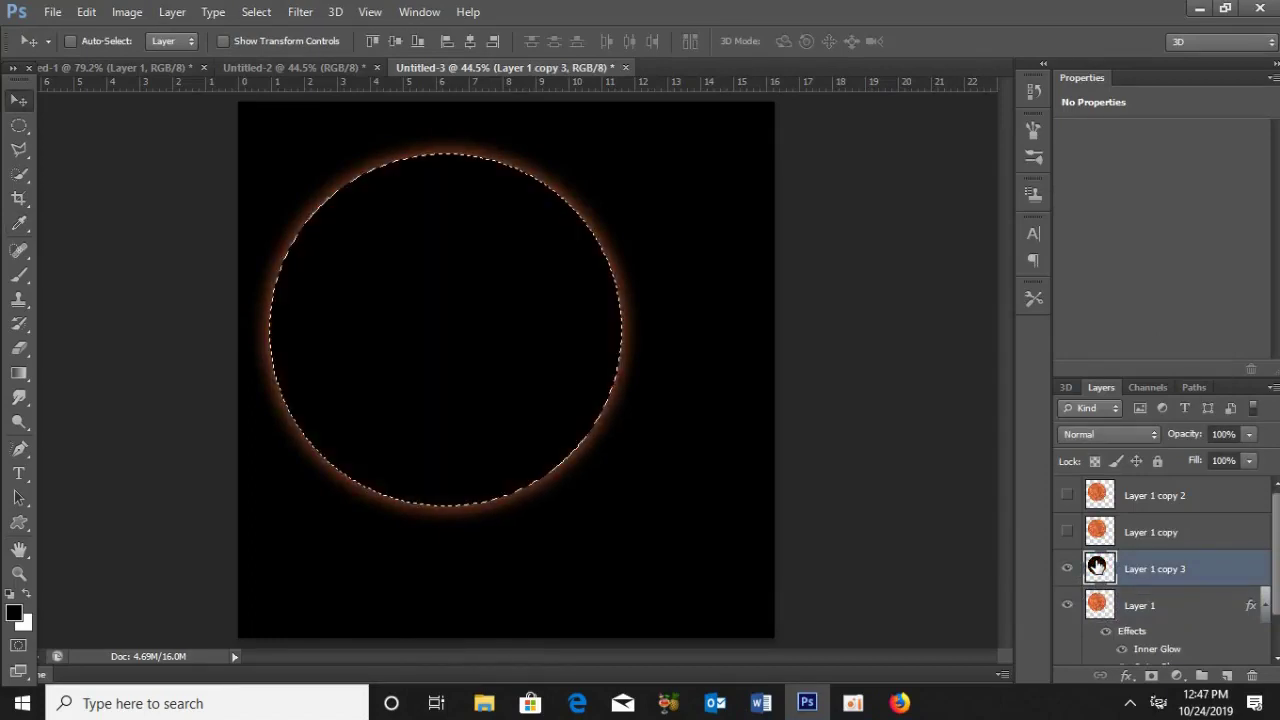
key(ctrl+d)
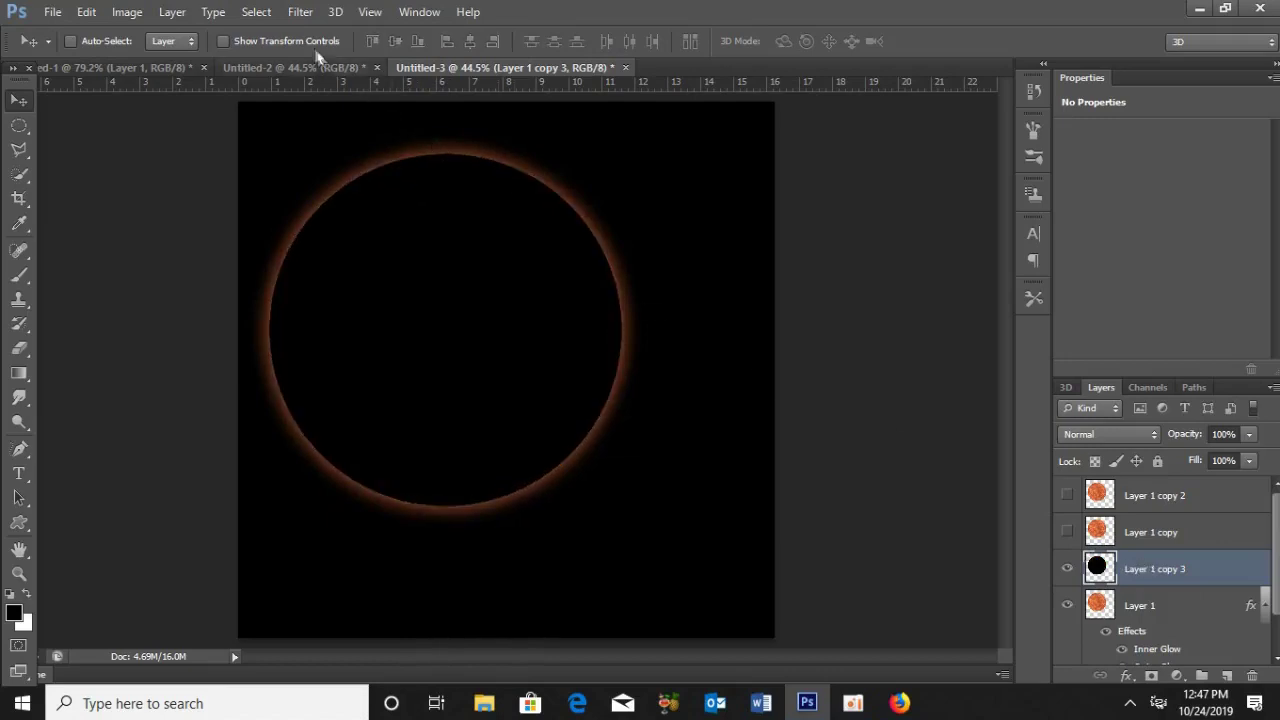
- Soften the black disc with a 36-pixel Gaussian Blur
click(301, 14)
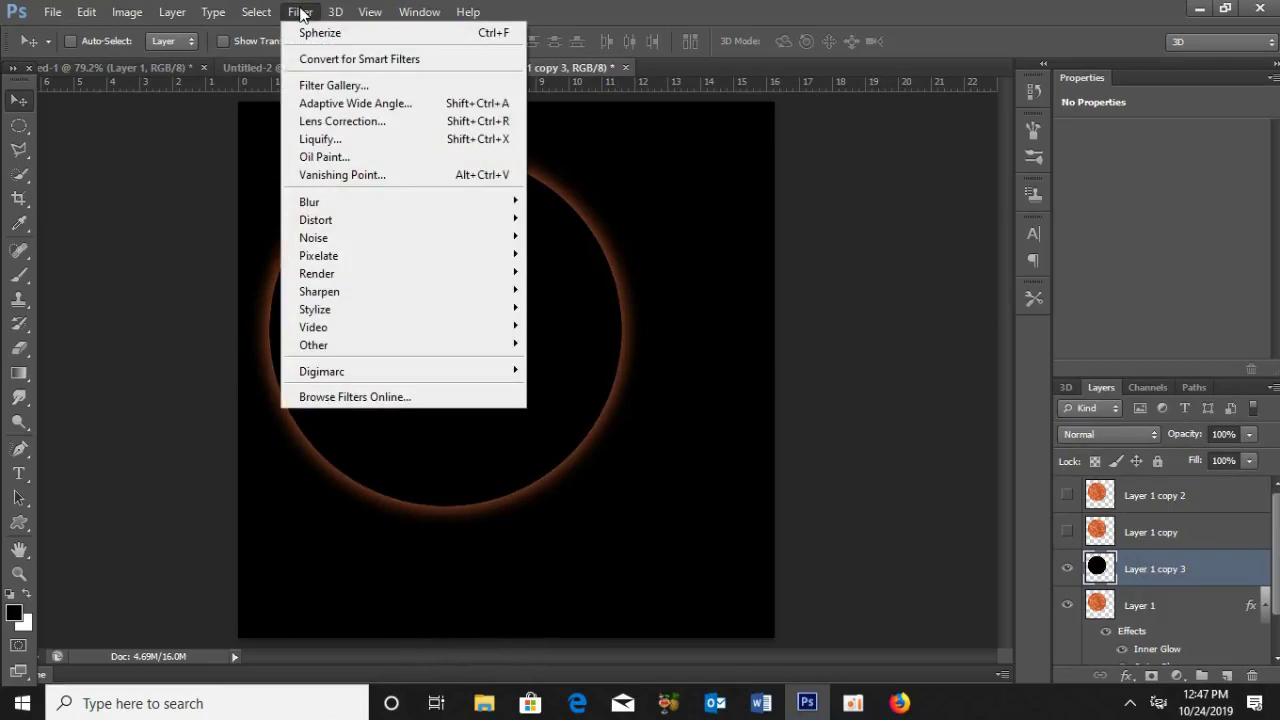
mouse_move(309, 202)
click(578, 336)
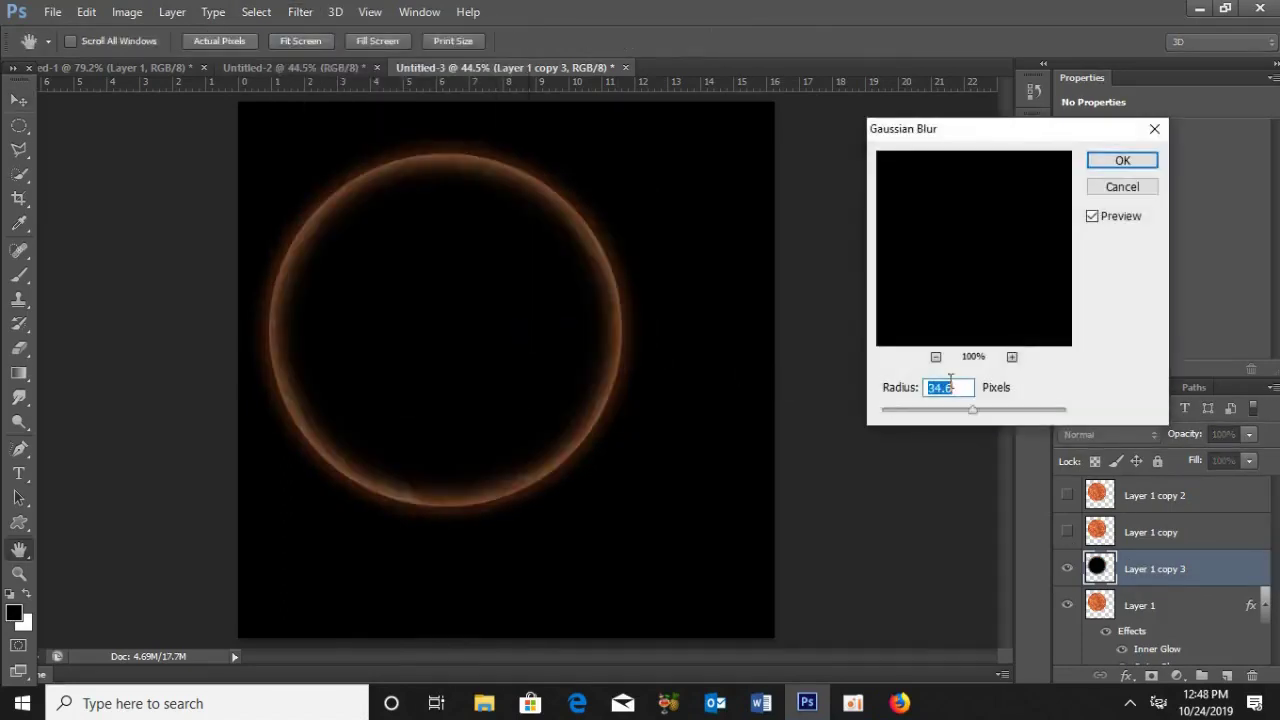
text(36)
click(1108, 163)
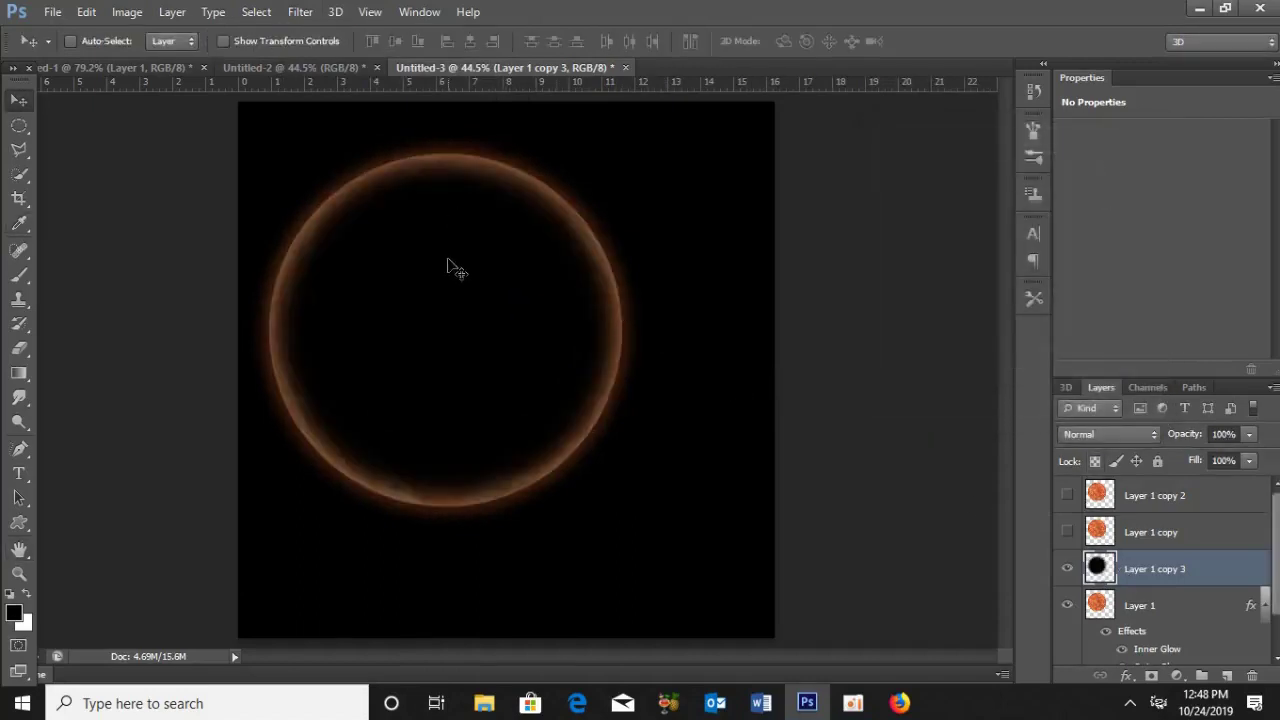
key(ctrl+t)
- Shift the black disc down-right over the planet and set its opacity to 90%
drag(453, 300, 490, 349)
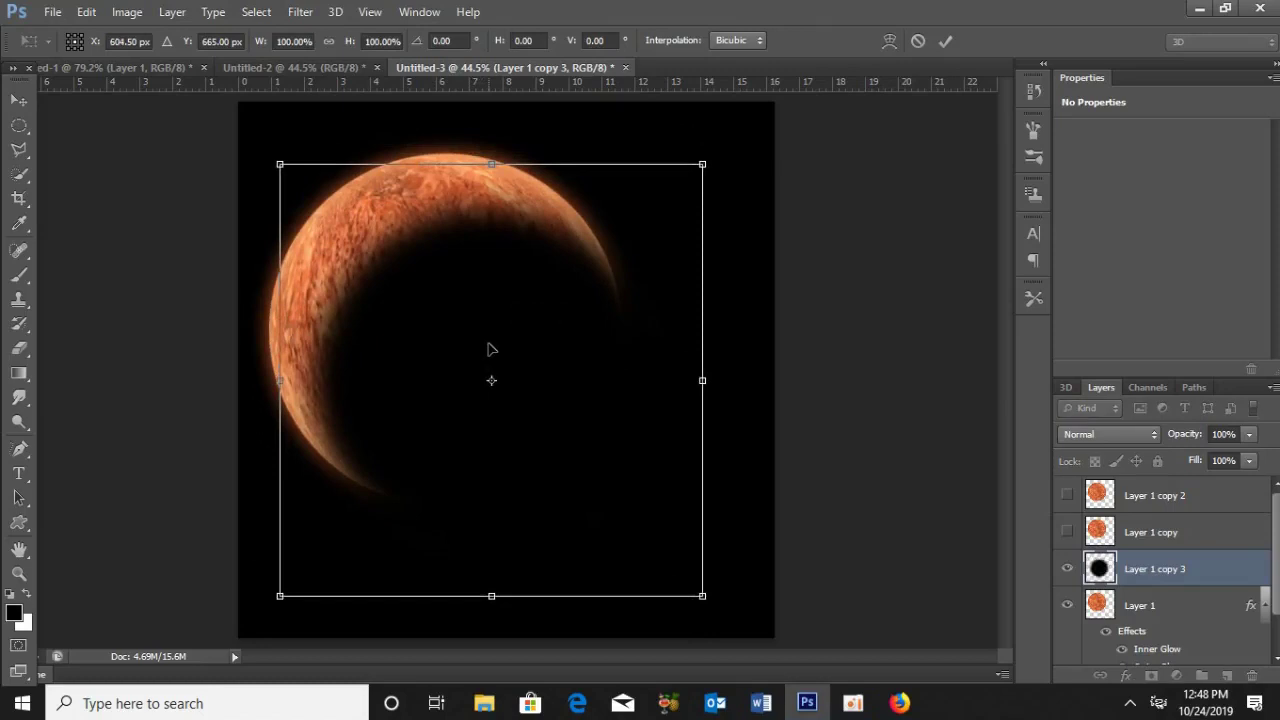
key(Return)
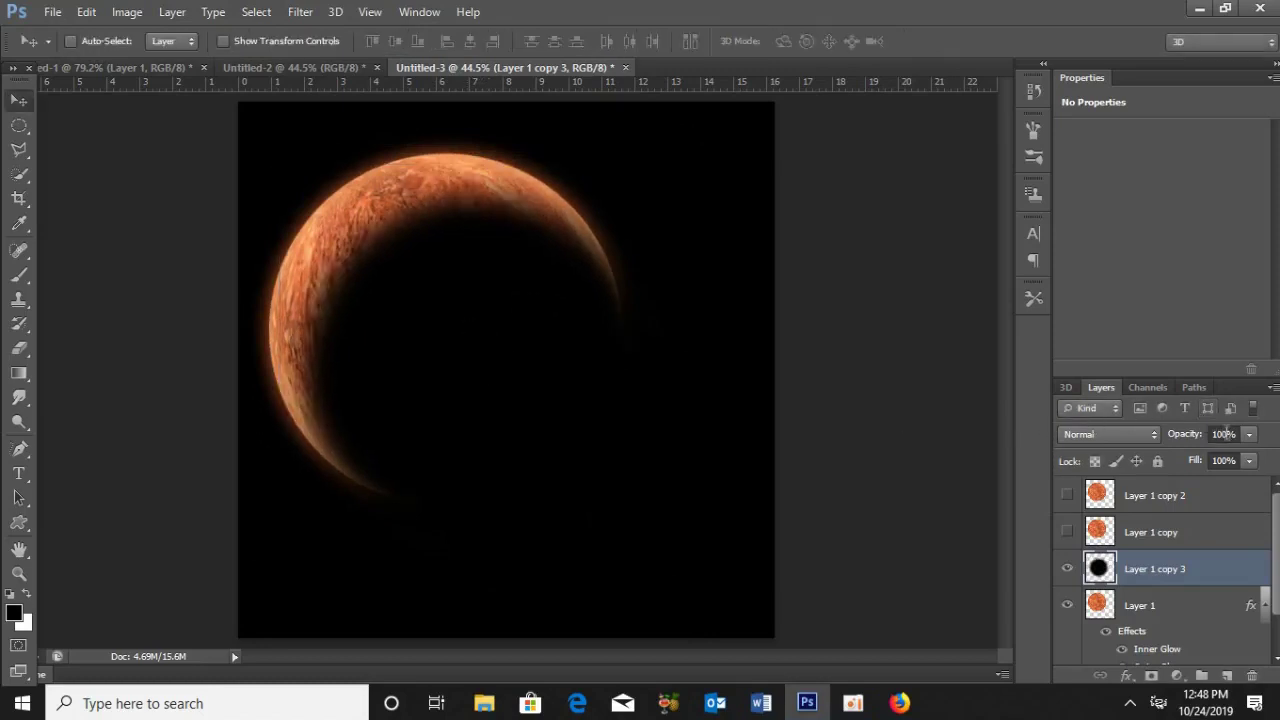
click(1224, 434)
text(90)
key(Return)
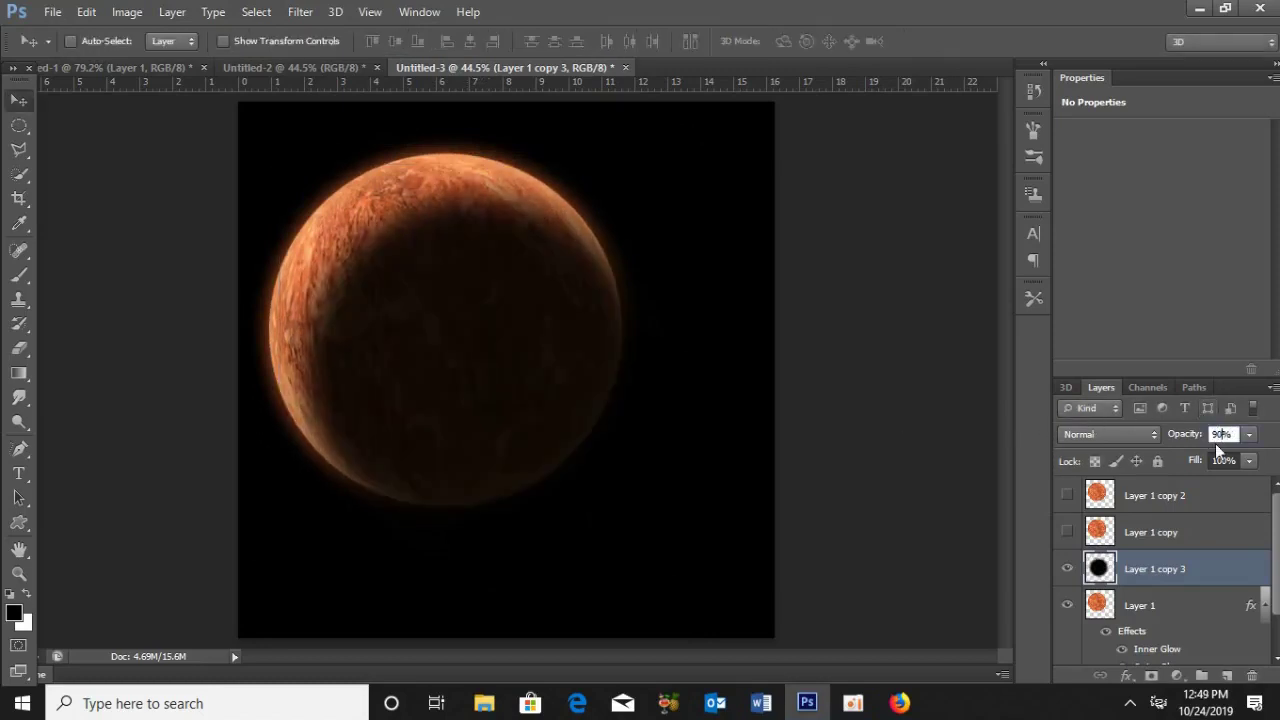
click(640, 400)
- Nudge the disc slightly up-left and duplicate Layer 1 as Layer 1 copy 4
key(ctrl+t)
drag(486, 266, 478, 257)
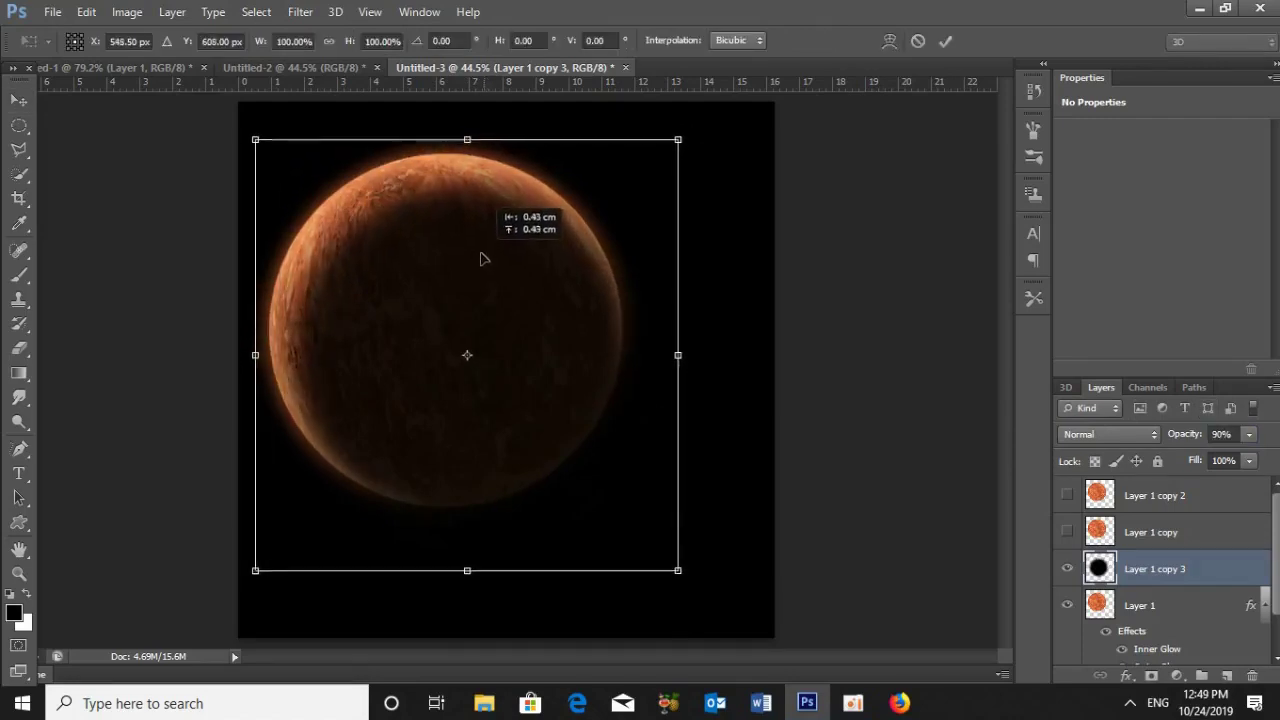
key(Return)
scroll(1097, 600, down, 1)
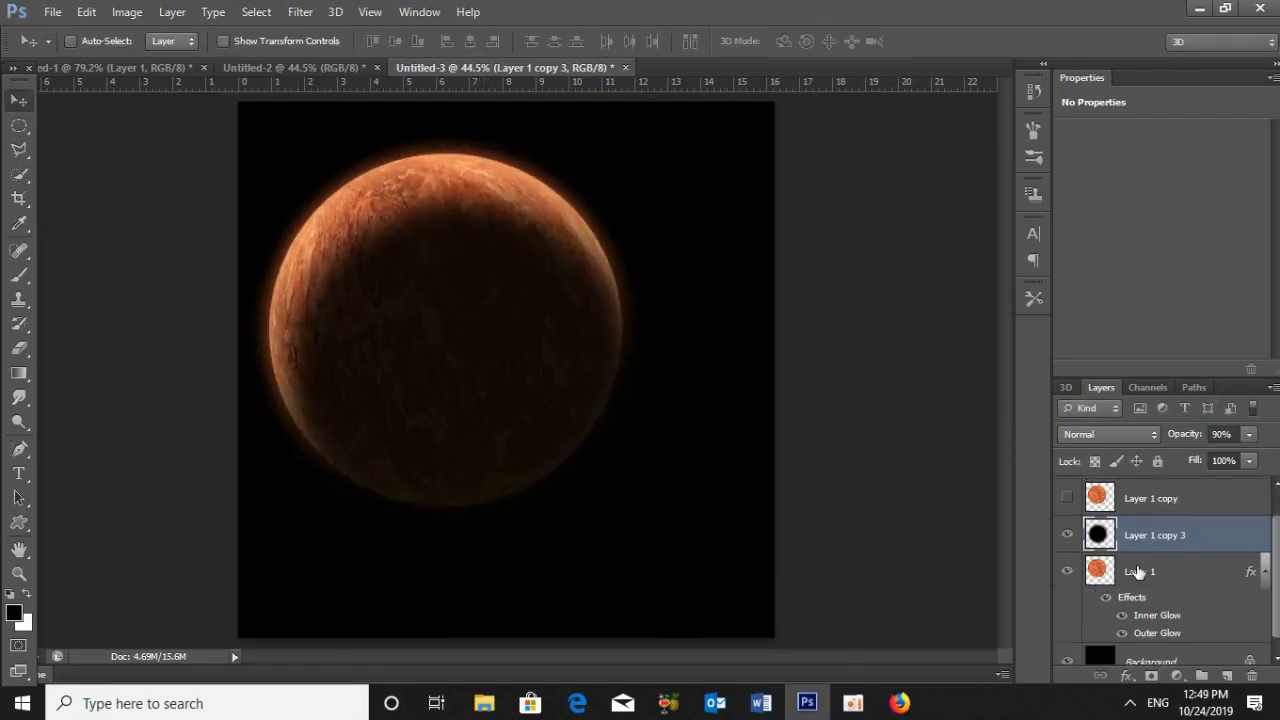
click(1140, 571)
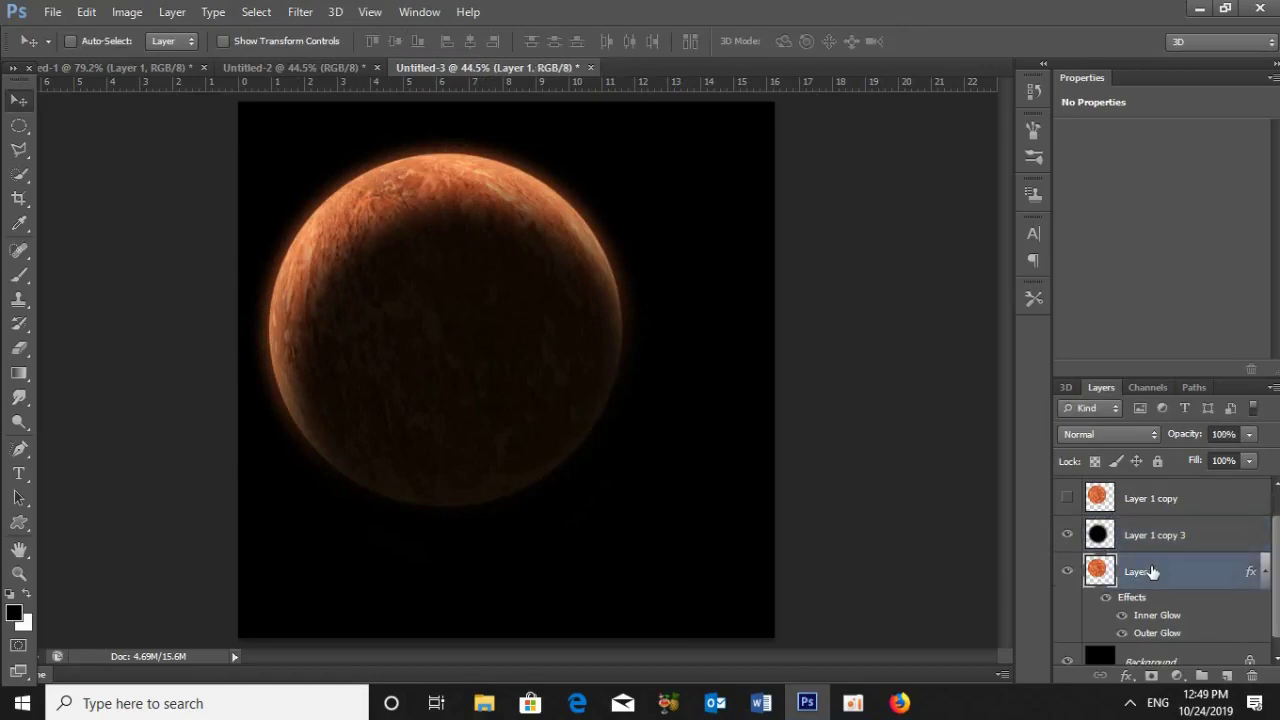
key(ctrl+j)
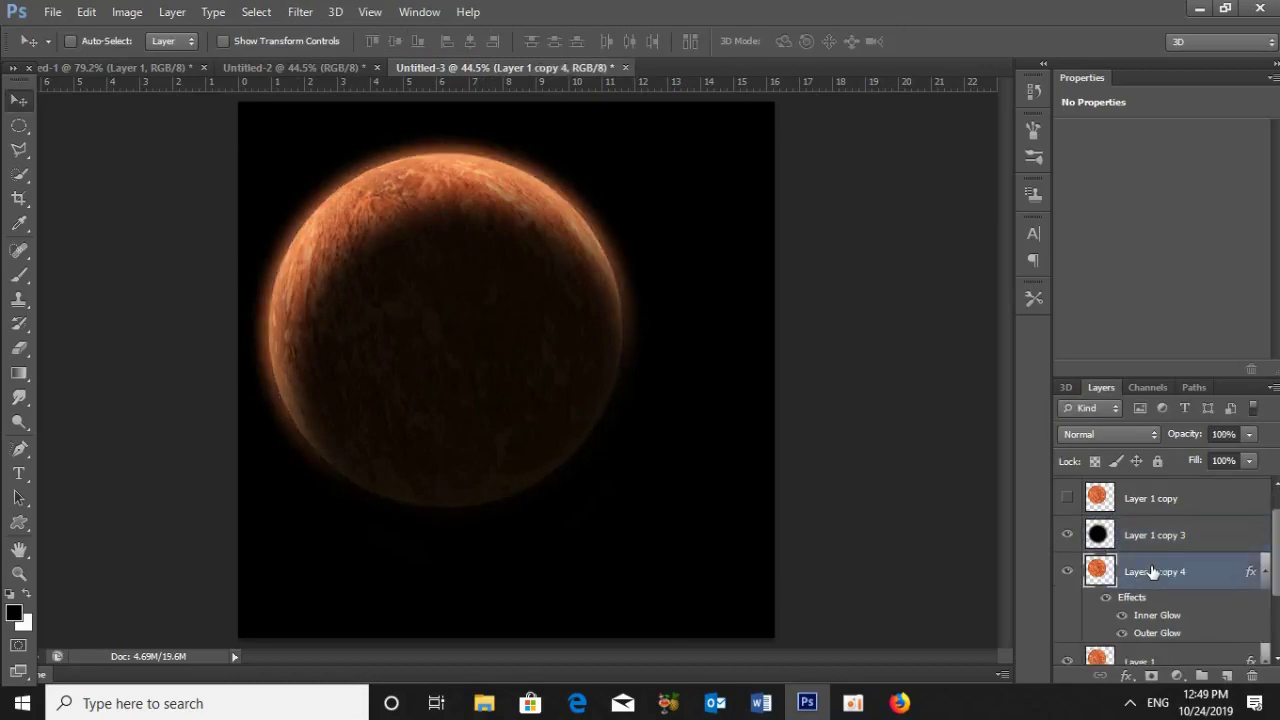
click(302, 13)
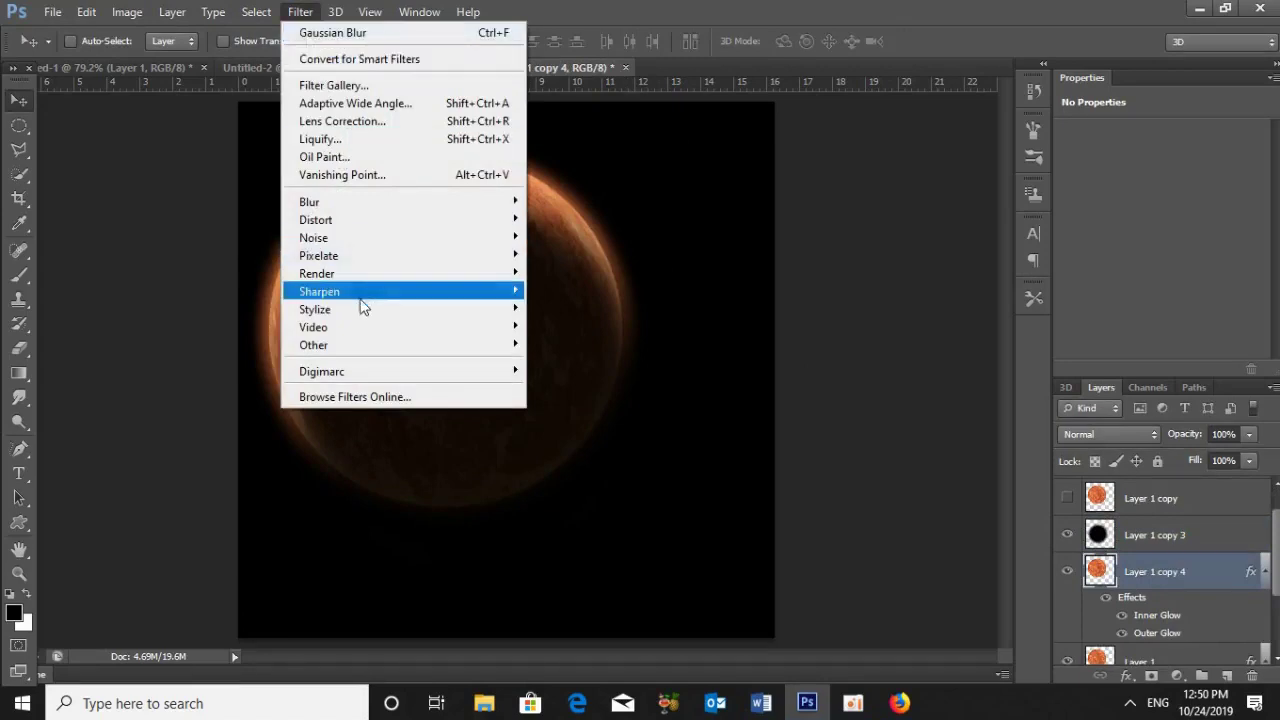
mouse_move(315, 309)
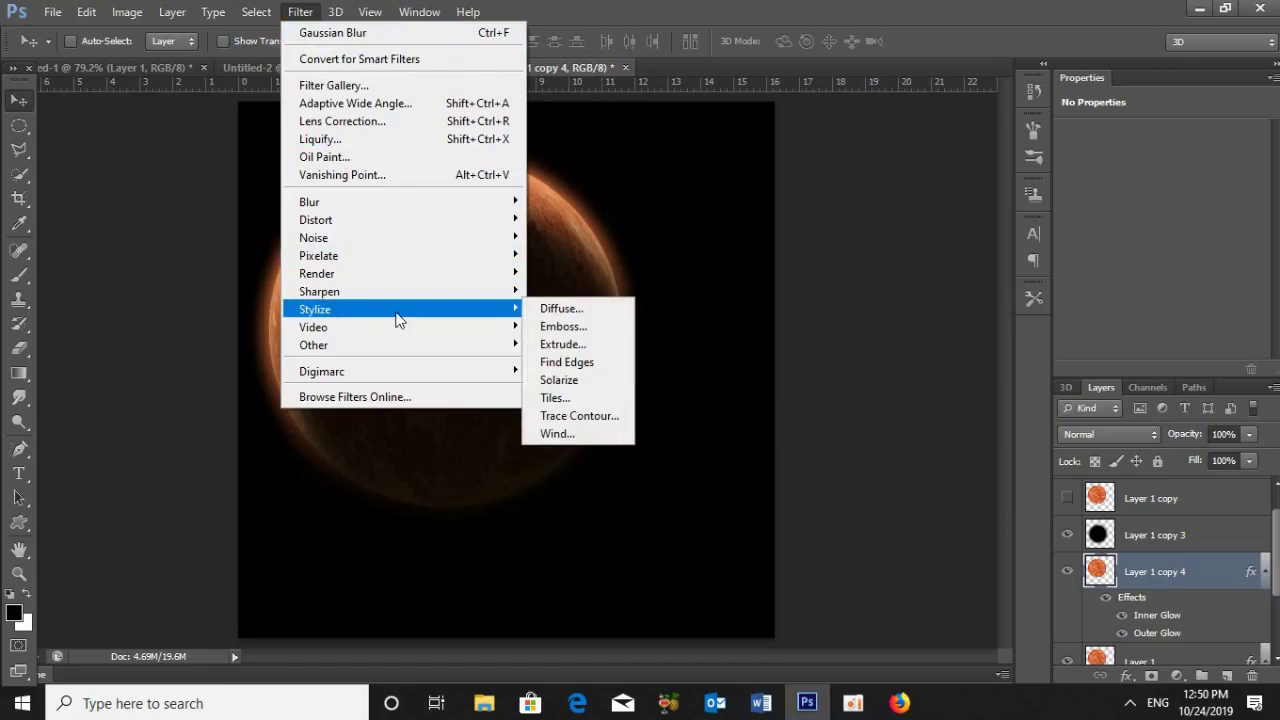
- Emboss Layer 1 copy 4 (-124°, 1 px, 260%) and blend it in Multiply mode
click(557, 328)
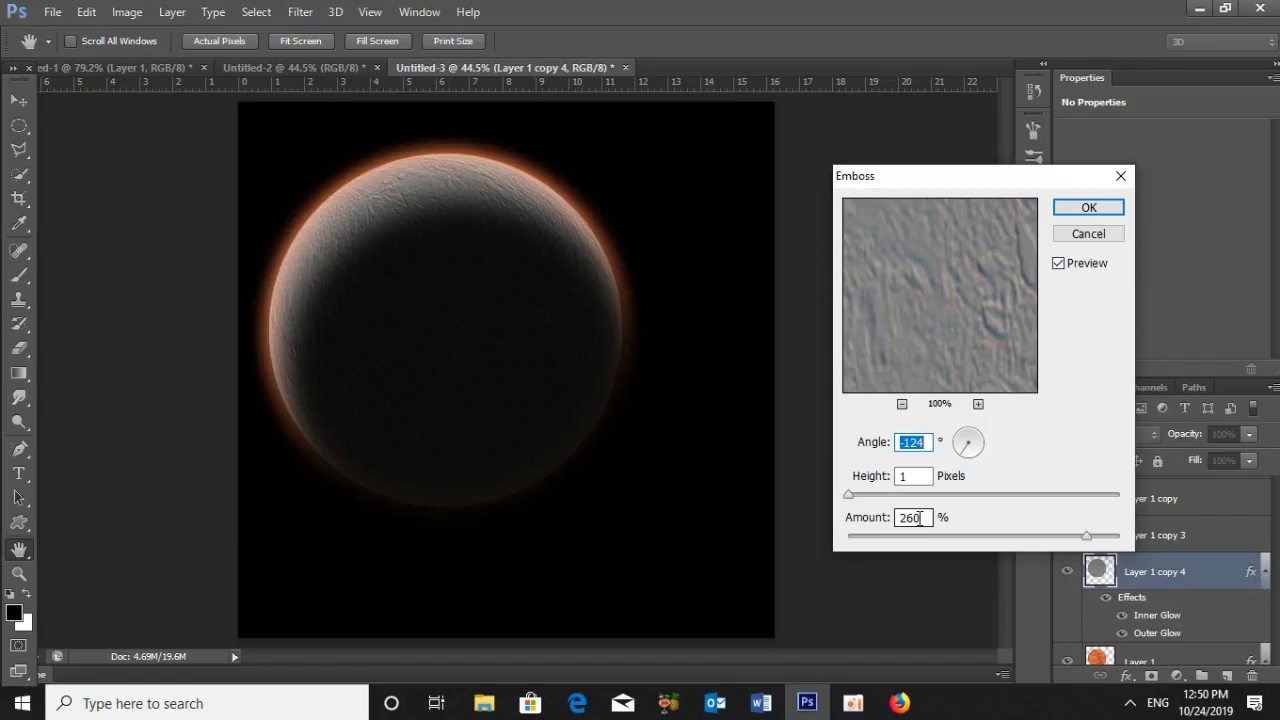
click(1087, 210)
click(1110, 434)
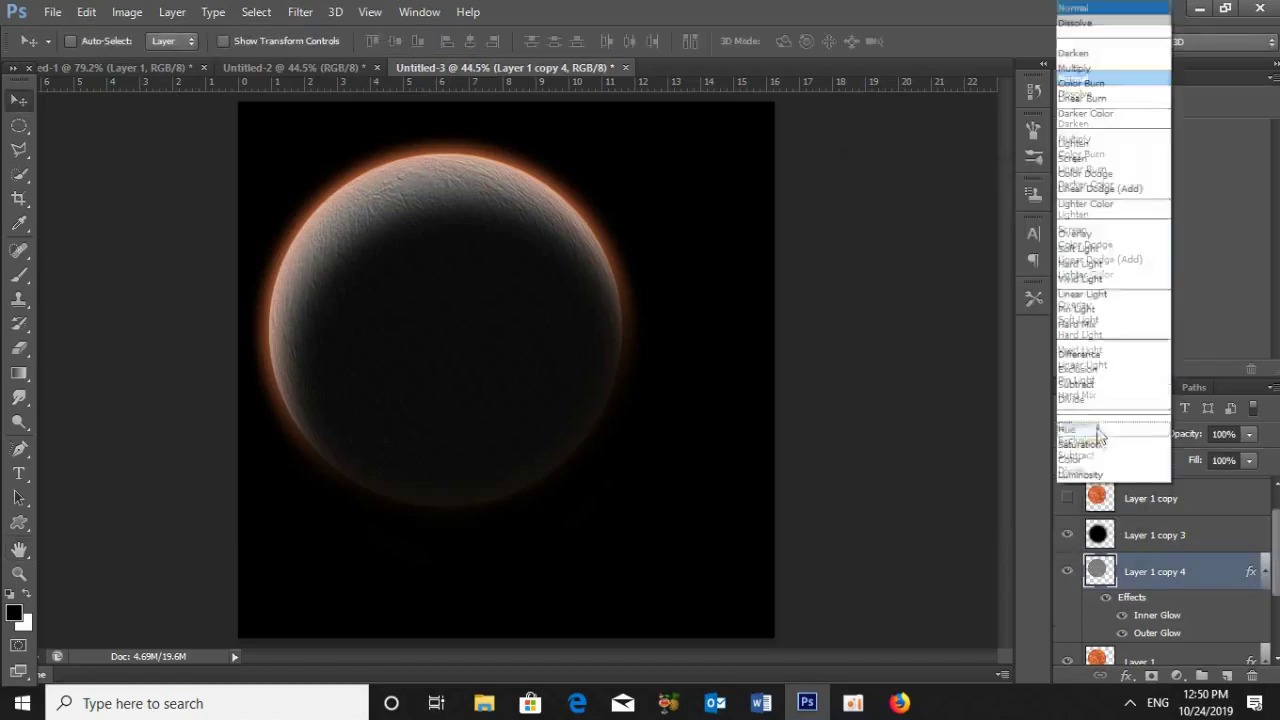
click(1092, 70)
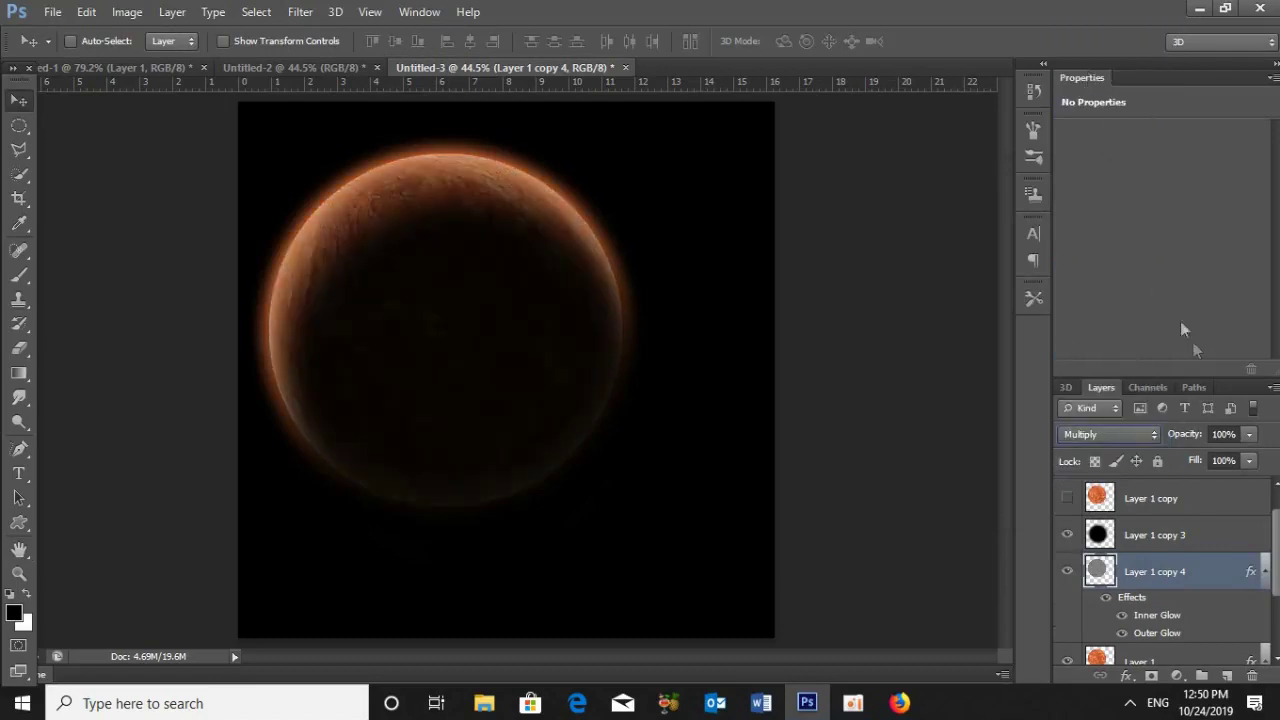
- Lower the embossed layer's opacity to 90%
click(1226, 434)
text(90)
key(Return)
click(1155, 535)
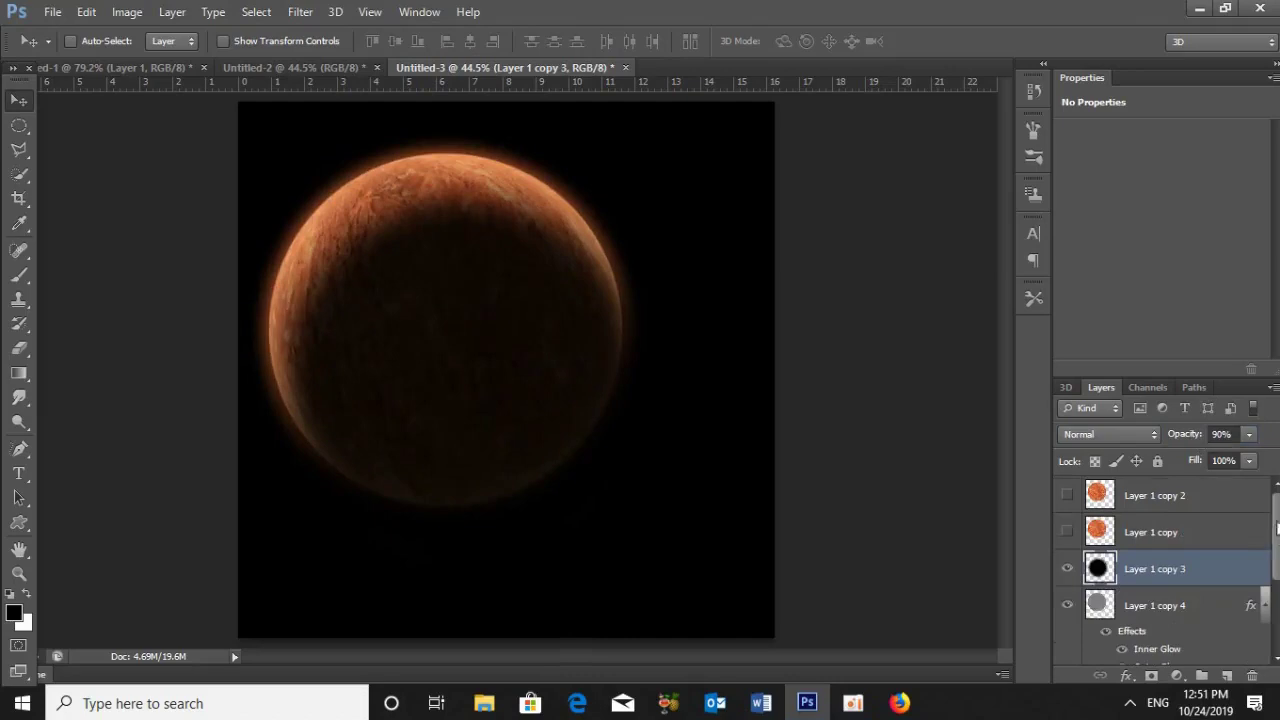
- Hide the black Background and stamp the visible planet layers into a new Layer 2
scroll(1160, 570, down, 3)
scroll(1160, 570, down, 2)
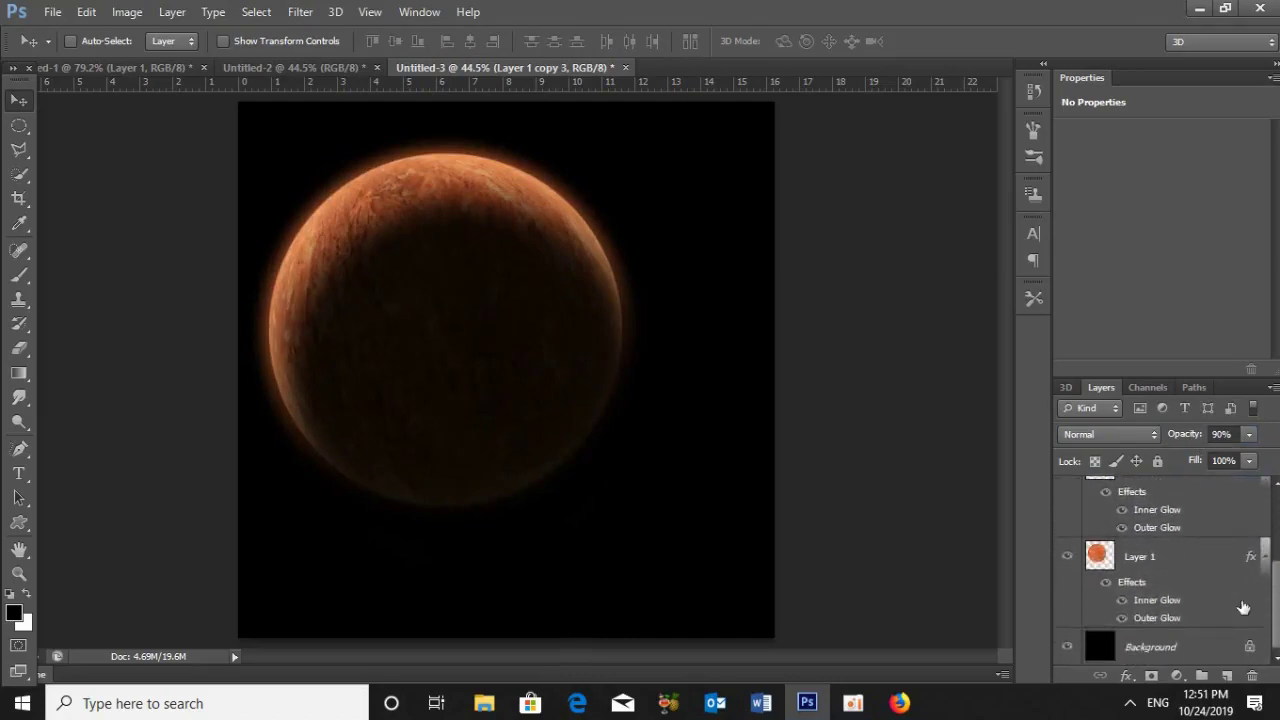
click(1160, 647)
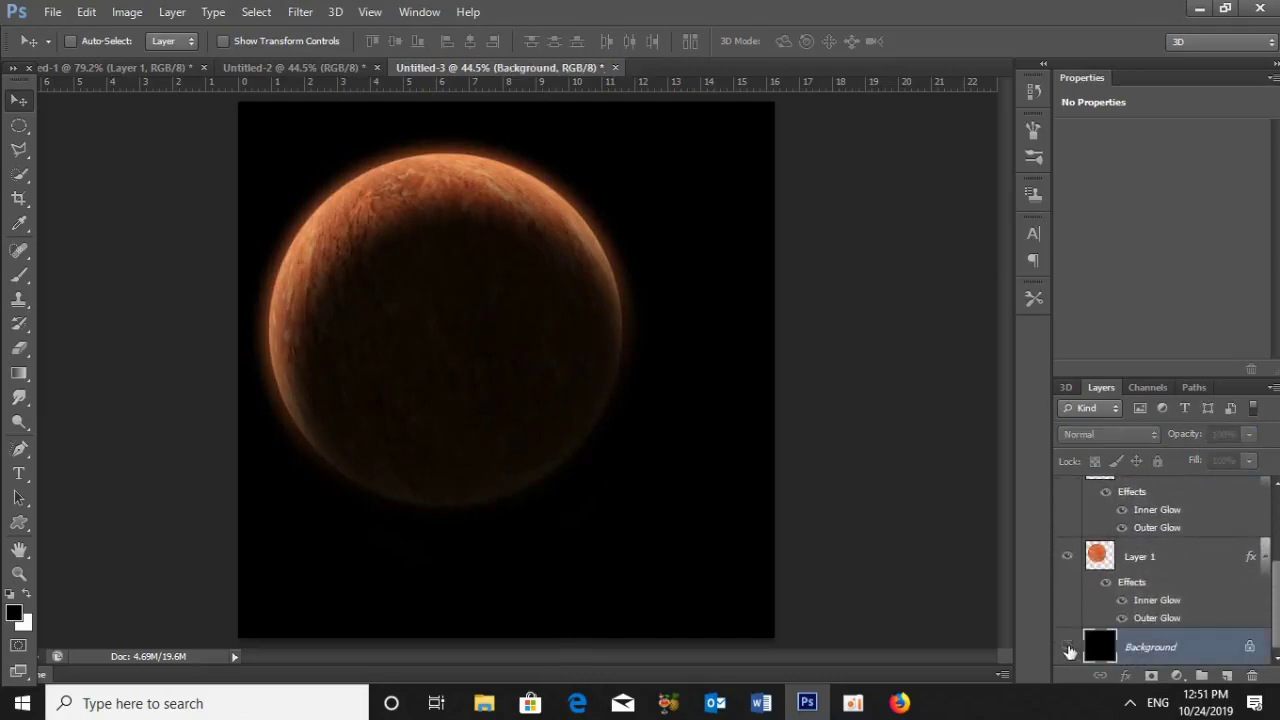
click(1067, 648)
scroll(1277, 605, up, 1)
scroll(1277, 605, up, 3)
scroll(1173, 565, up, 3)
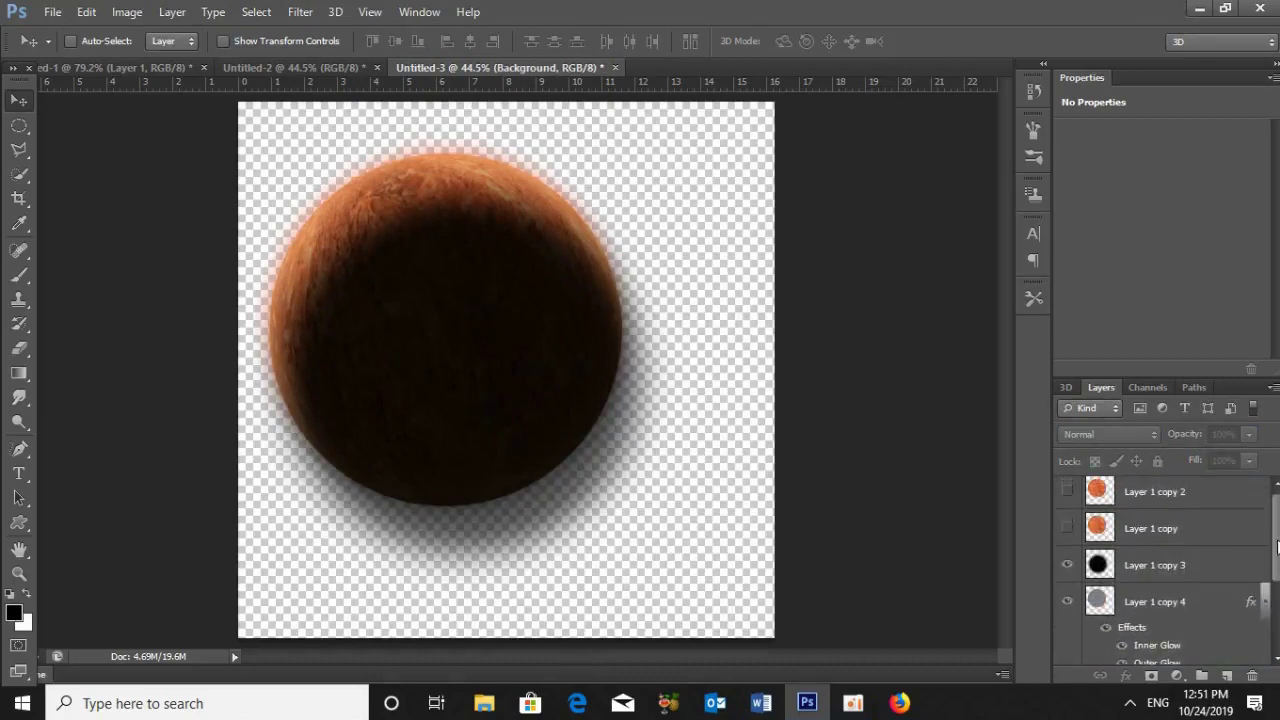
click(1165, 566)
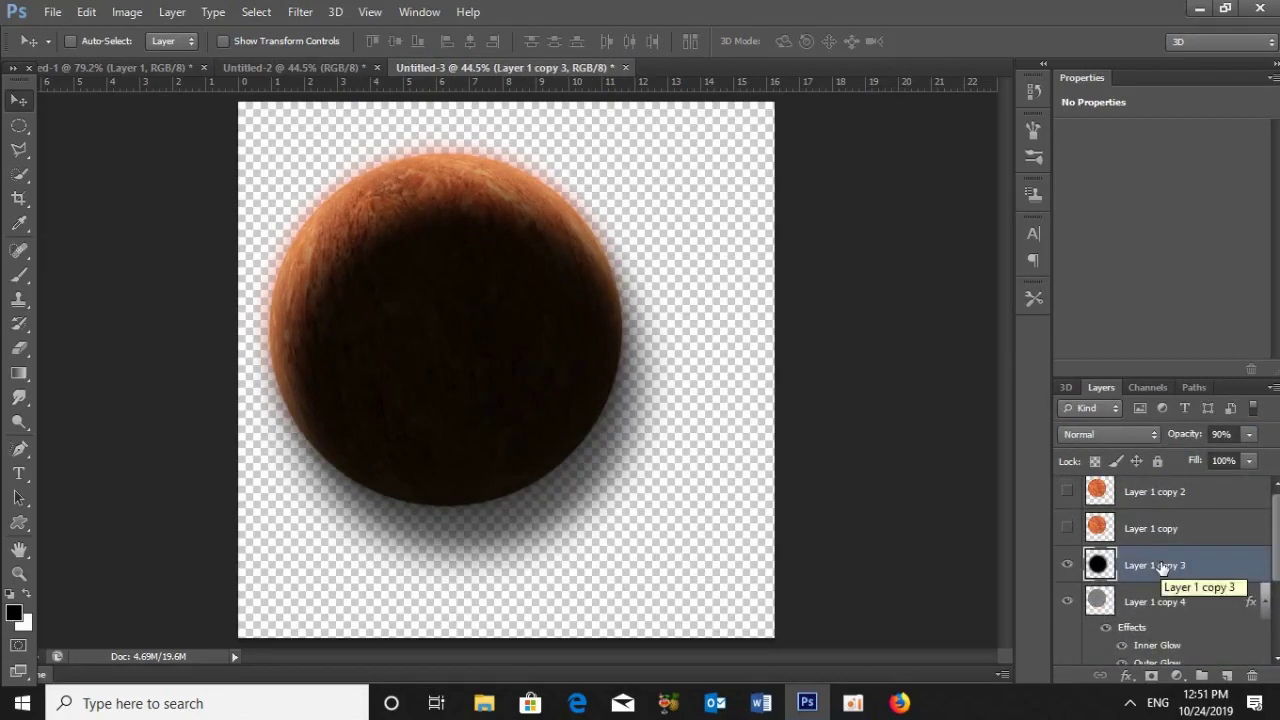
key(ctrl+shift+alt+e)
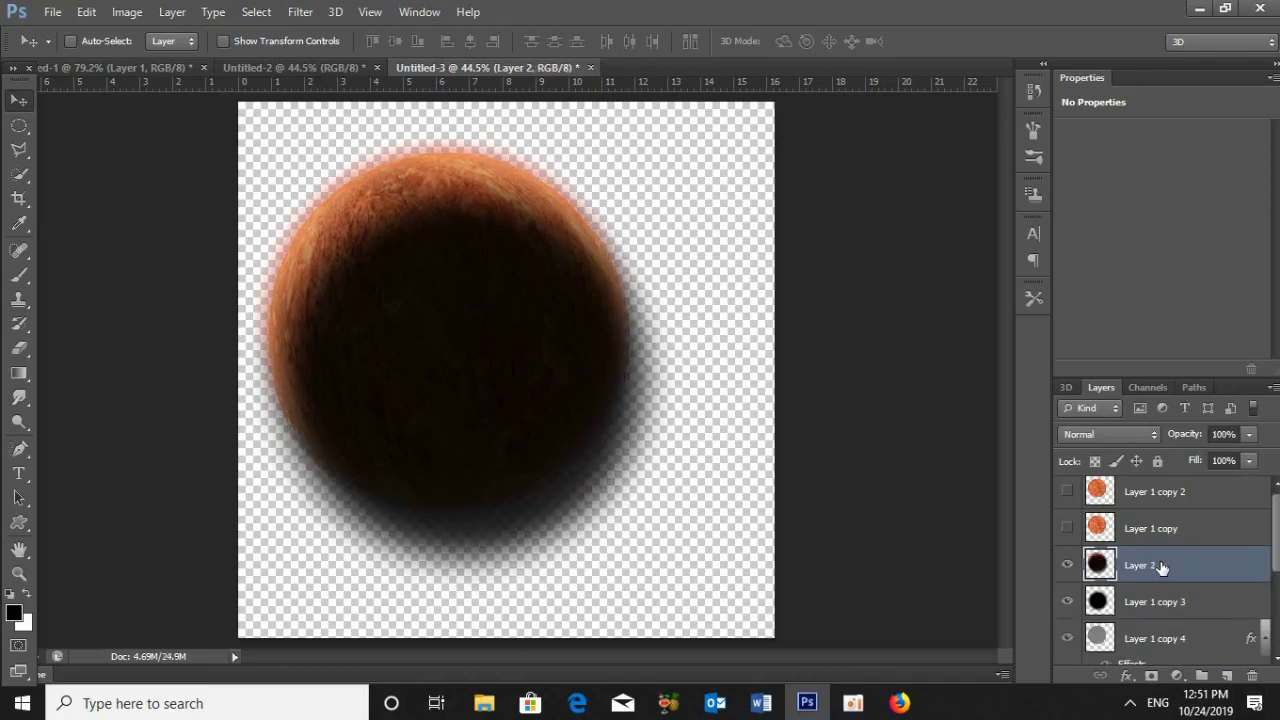
- Shrink Layer 2 to about 16.5% at lower right as a moon, then reshow the Background
key(ctrl+t)
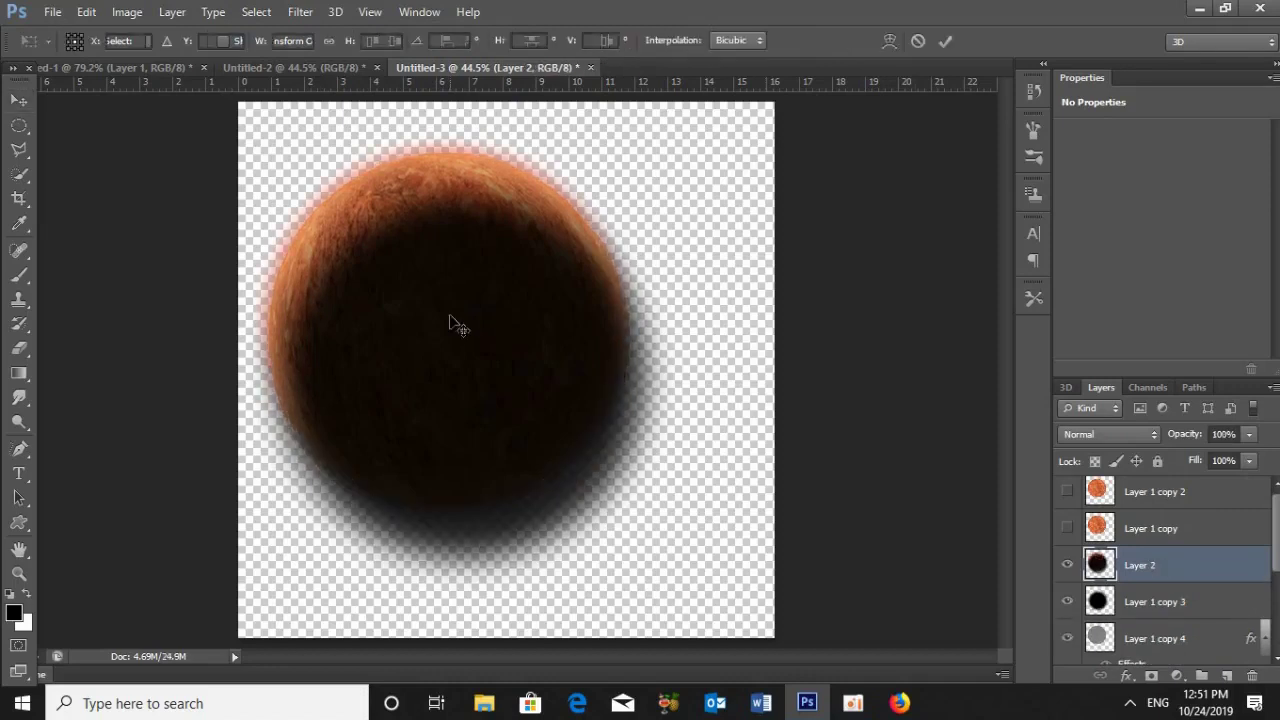
mouse_move(684, 131)
mouse_down()
mouse_move(628, 218)
mouse_move(569, 531)
mouse_move(585, 518)
mouse_up()
key(Return)
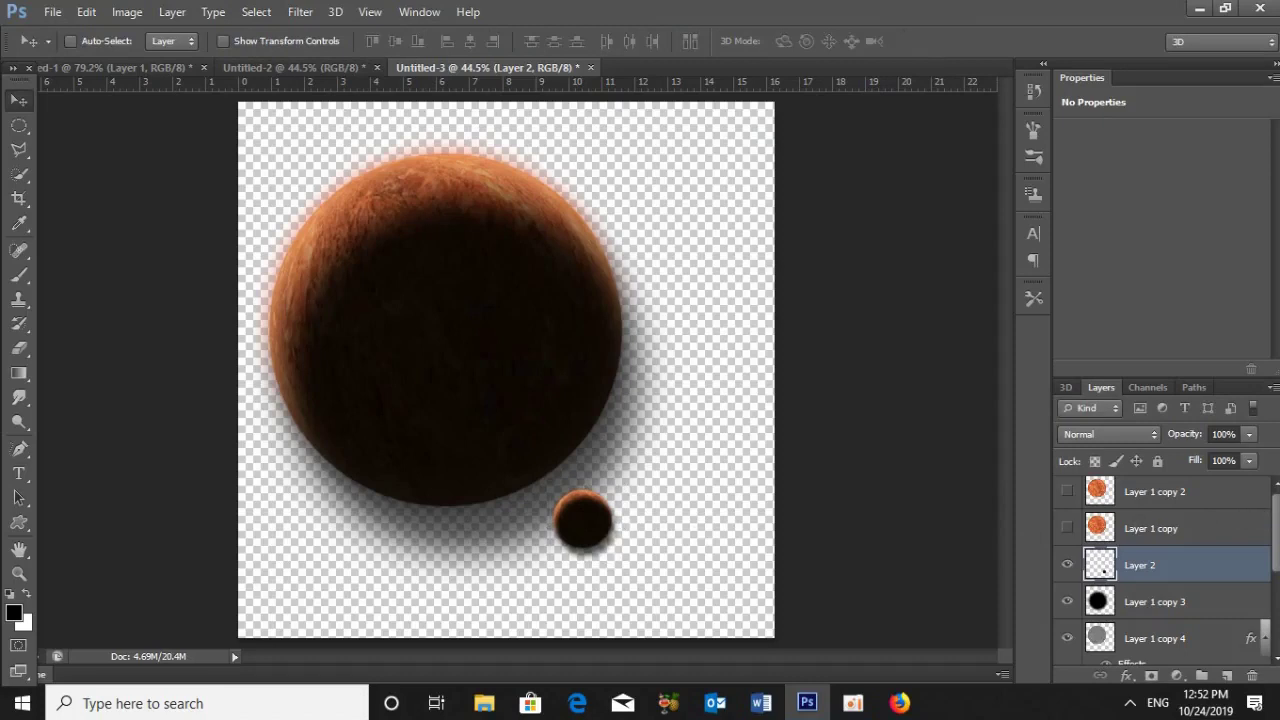
scroll(1160, 580, down, 5)
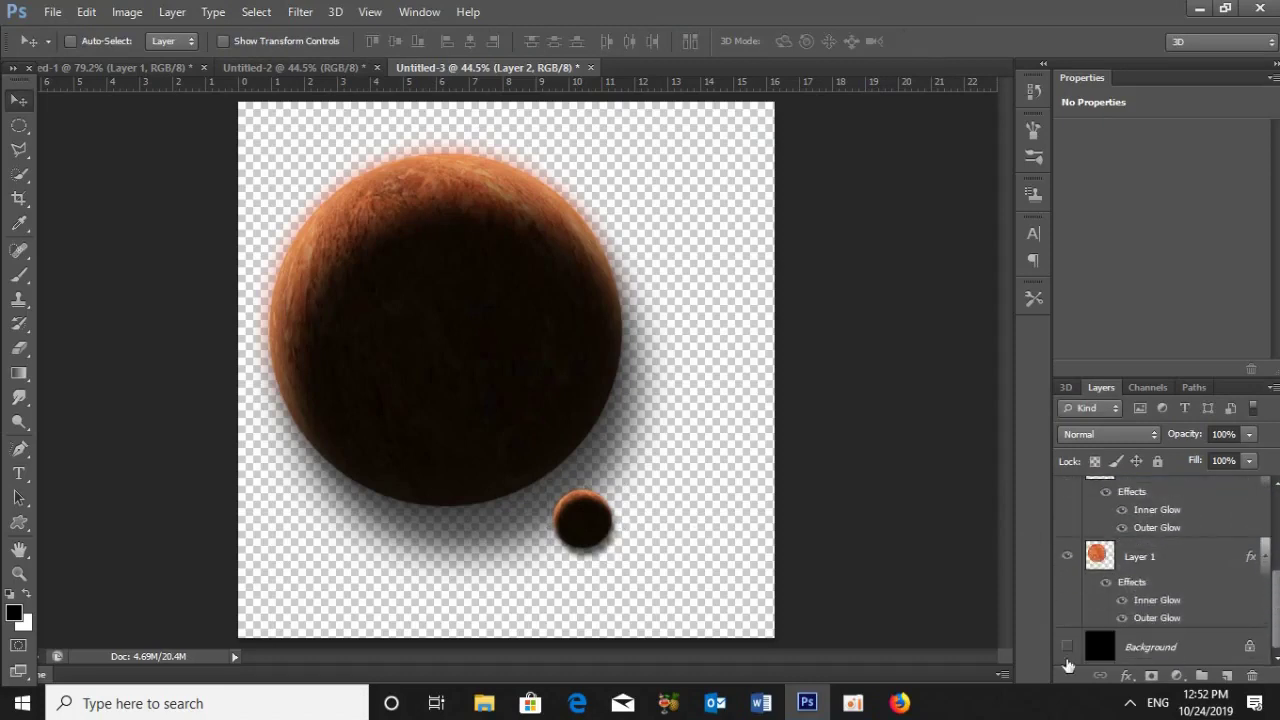
click(1068, 647)
click(1099, 647)
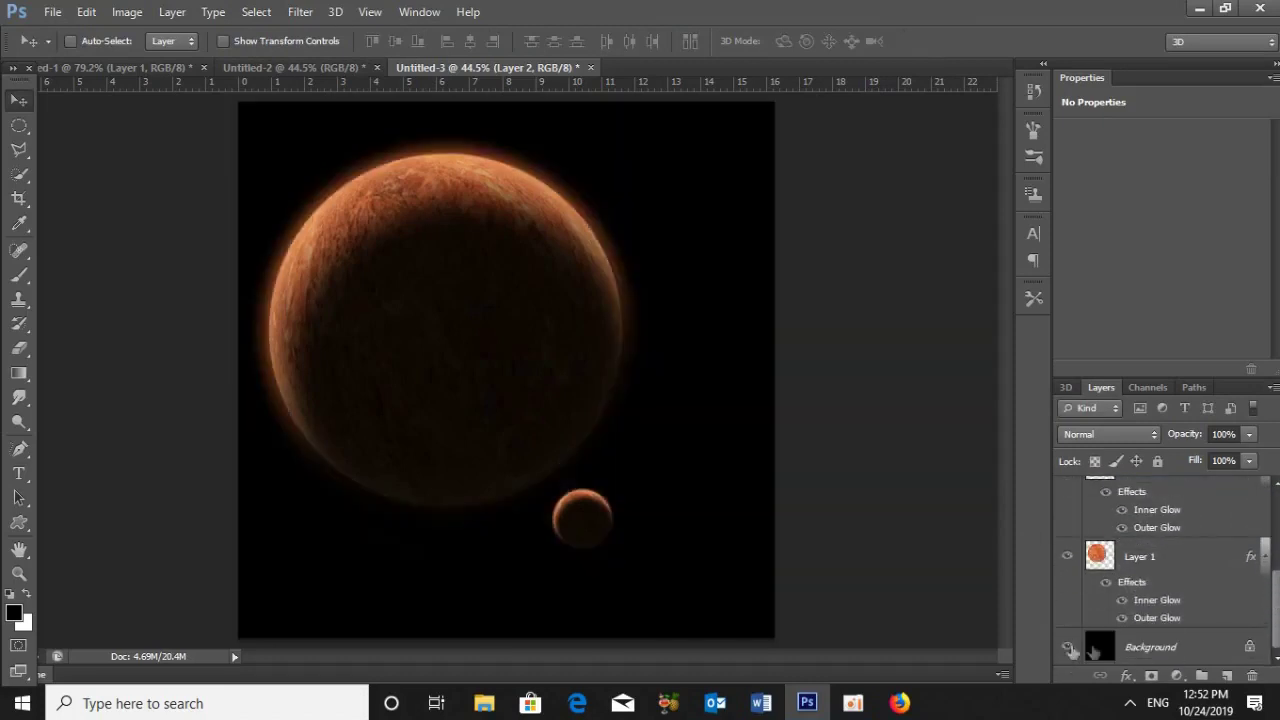
scroll(1170, 580, up, 3)
click(1200, 580)
click(1166, 545)
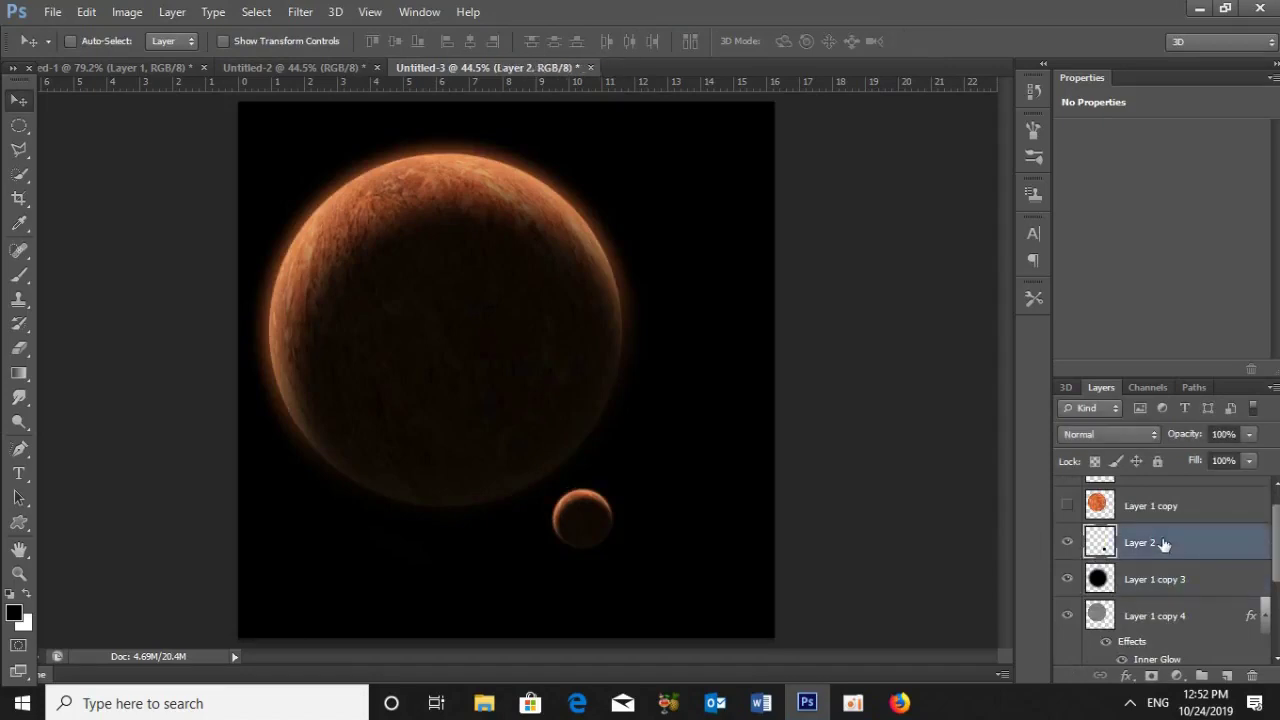
- Stamp visible layers into Layer 3 and add a lens flare at the planet's upper-left rim
key(ctrl+shift+alt+e)
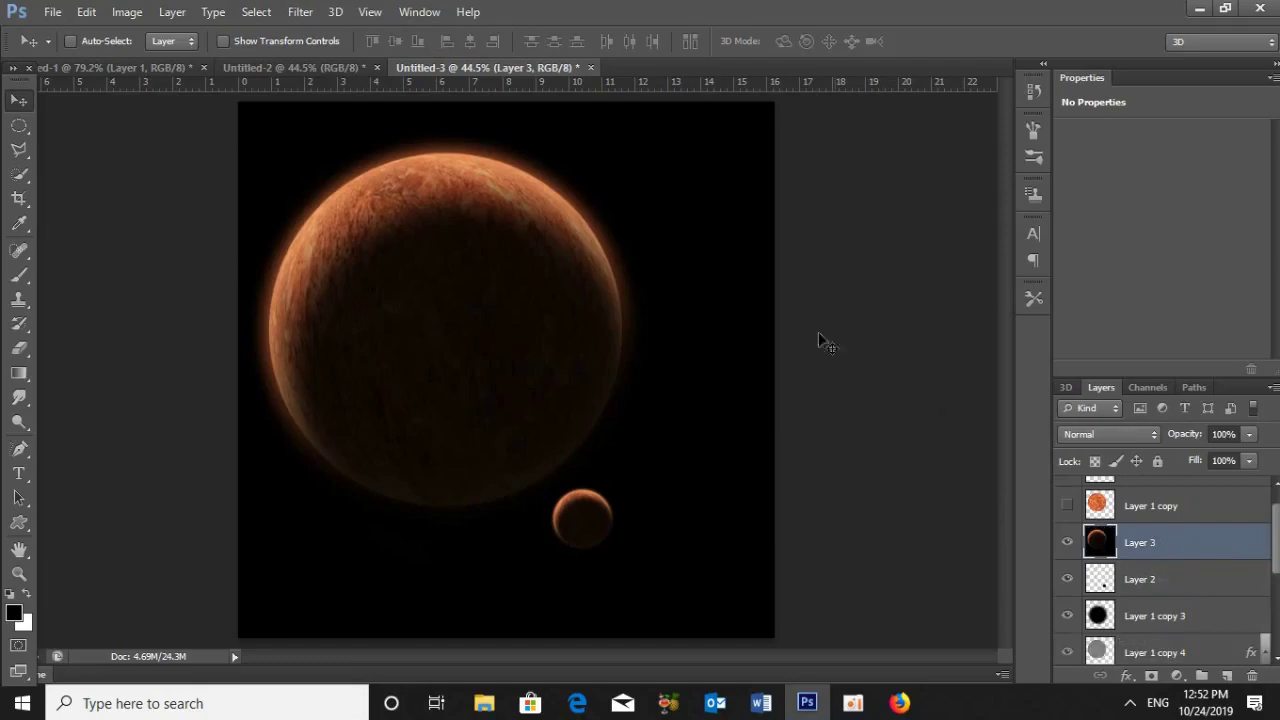
click(297, 12)
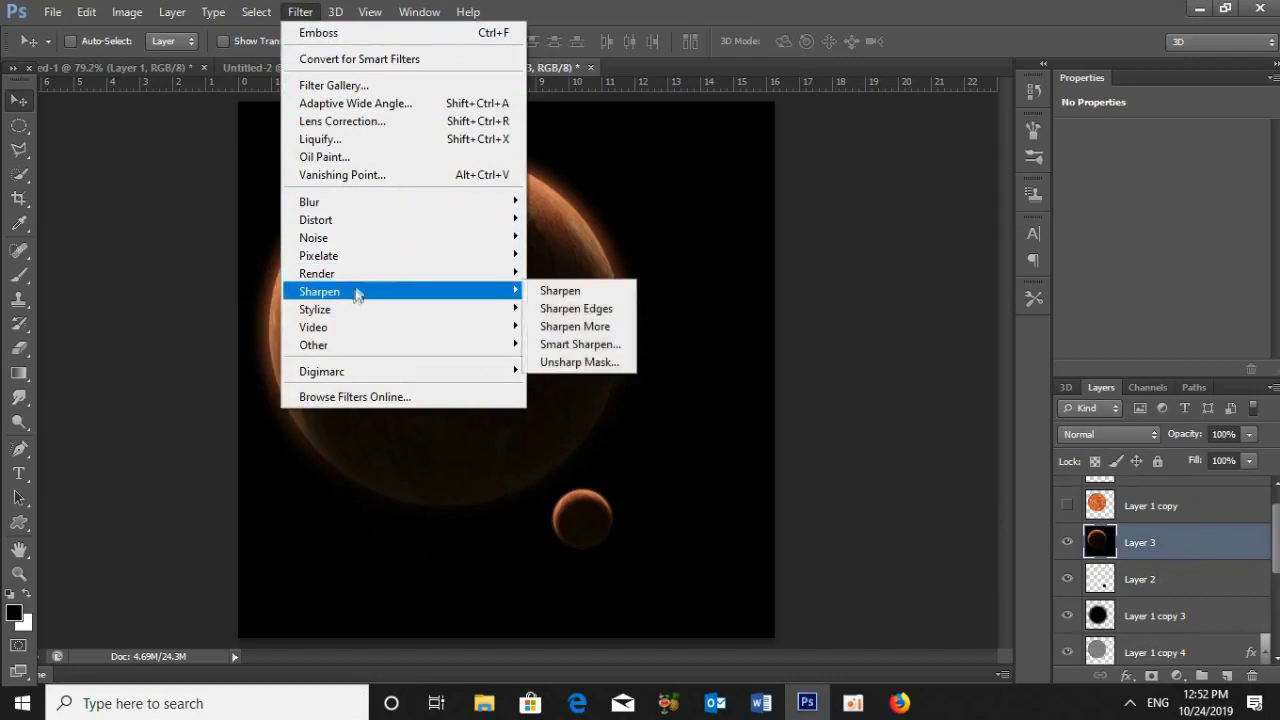
mouse_move(400, 273)
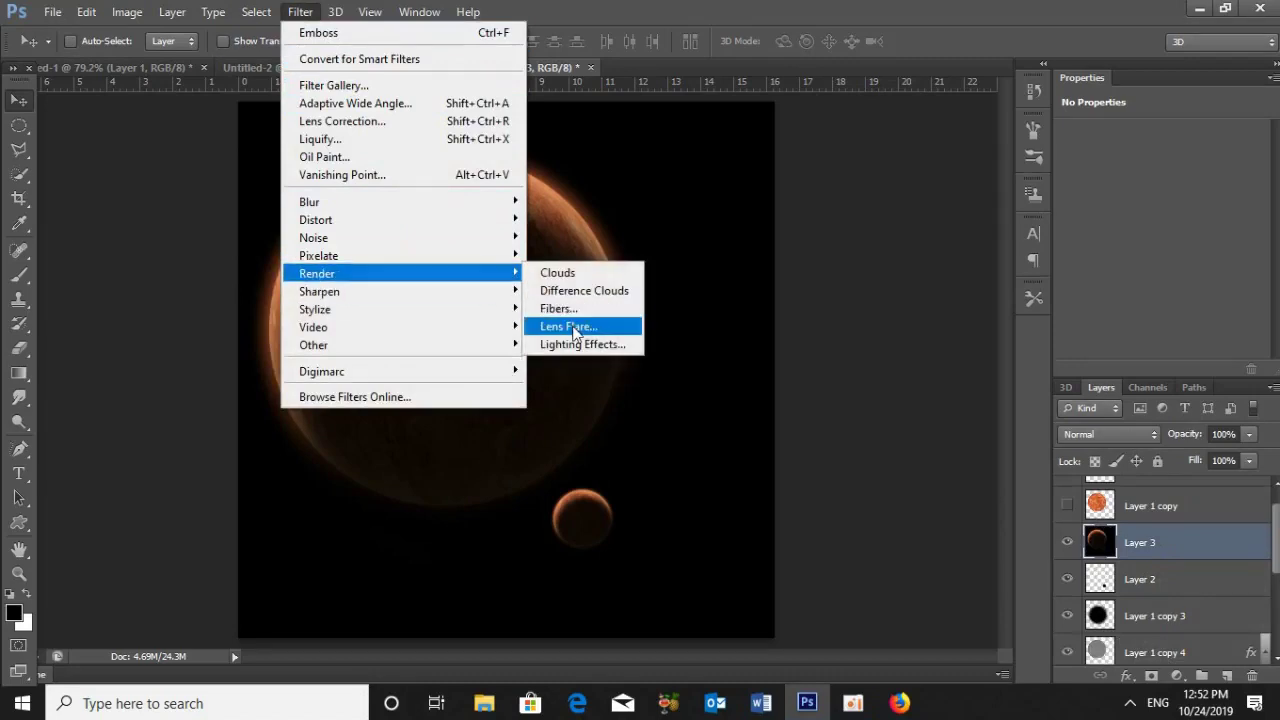
click(568, 326)
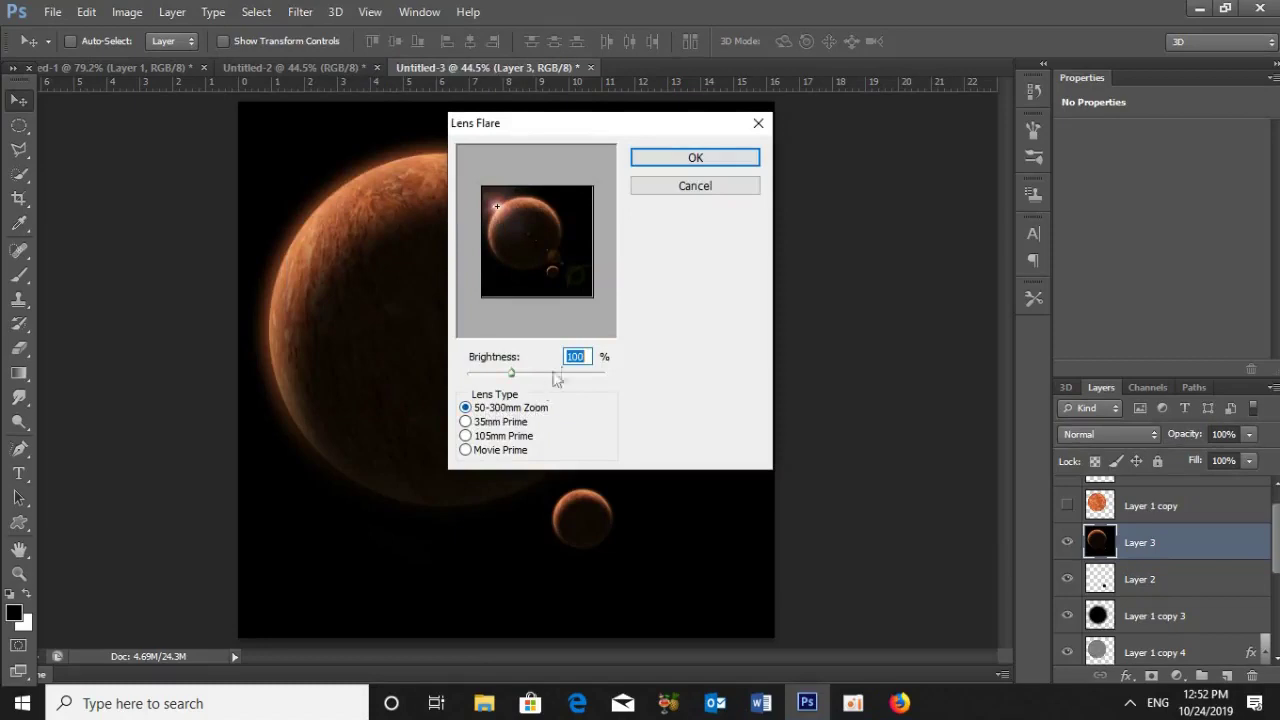
click(491, 207)
drag(491, 207, 493, 203)
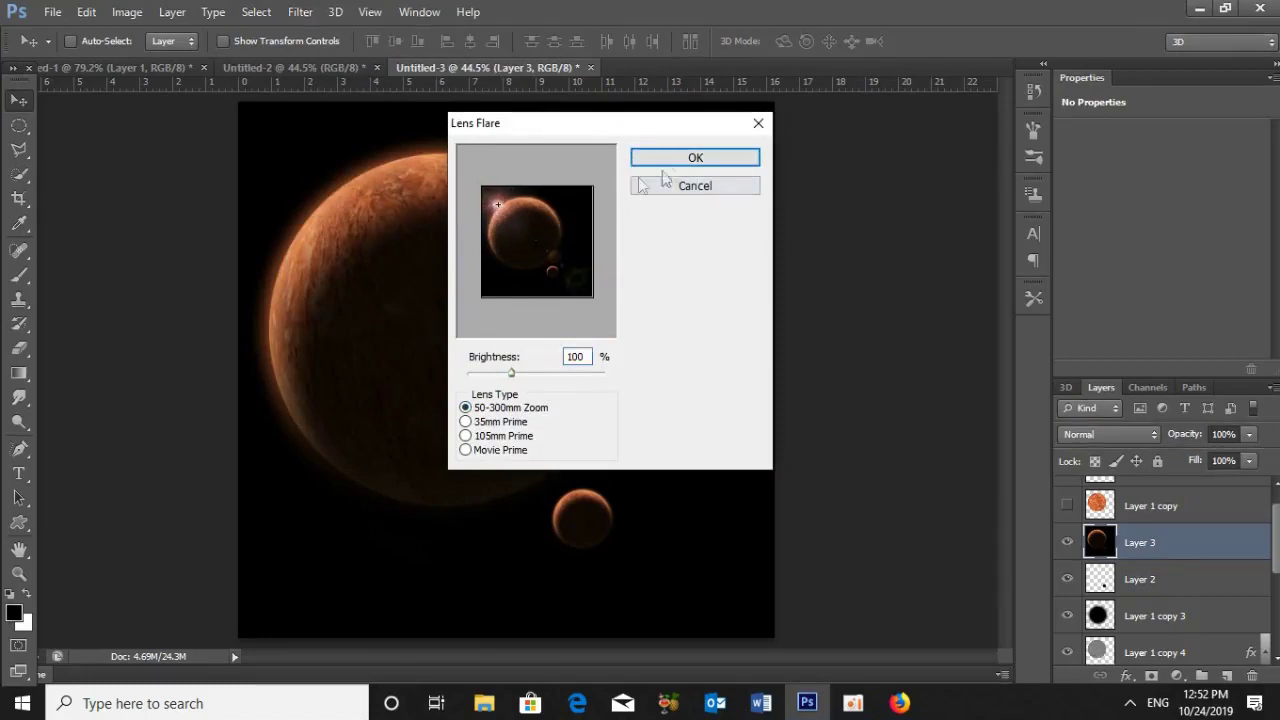
click(689, 157)
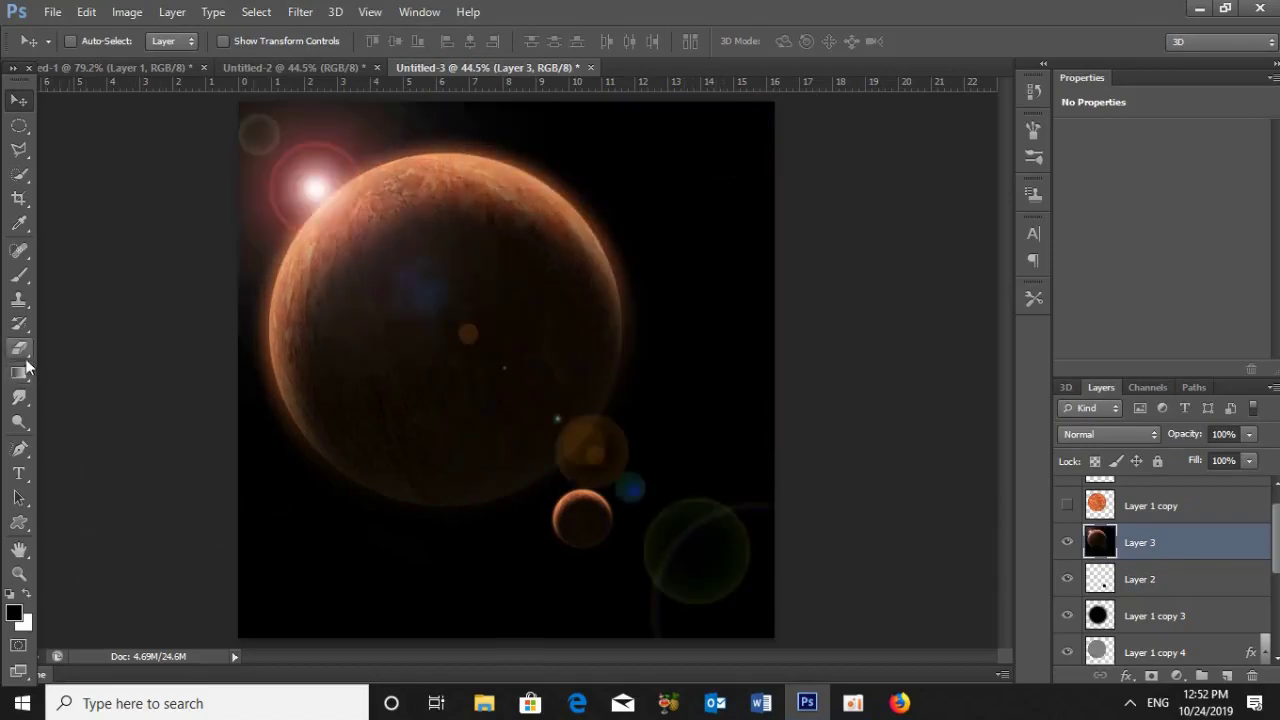
click(21, 281)
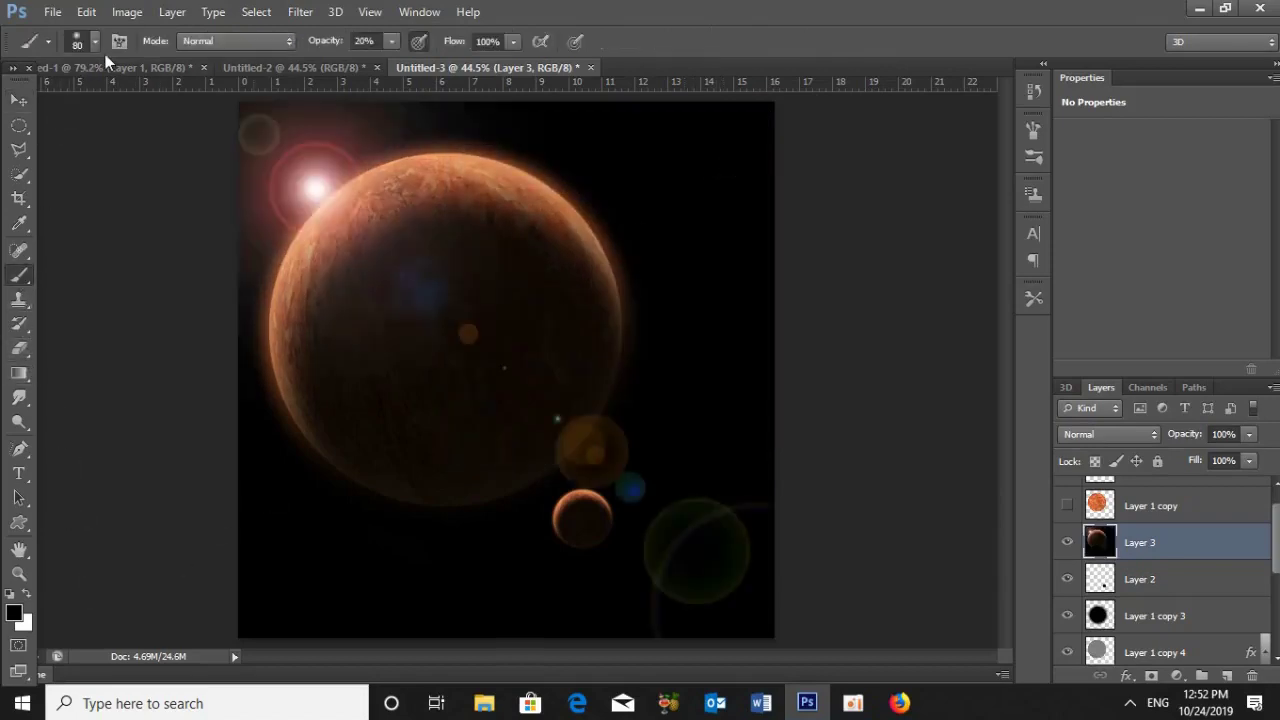
- Paint the planet's upper-left rim with a white 14%-opacity, size-125 brush, then shrink it for the moon
key(x)
click(387, 47)
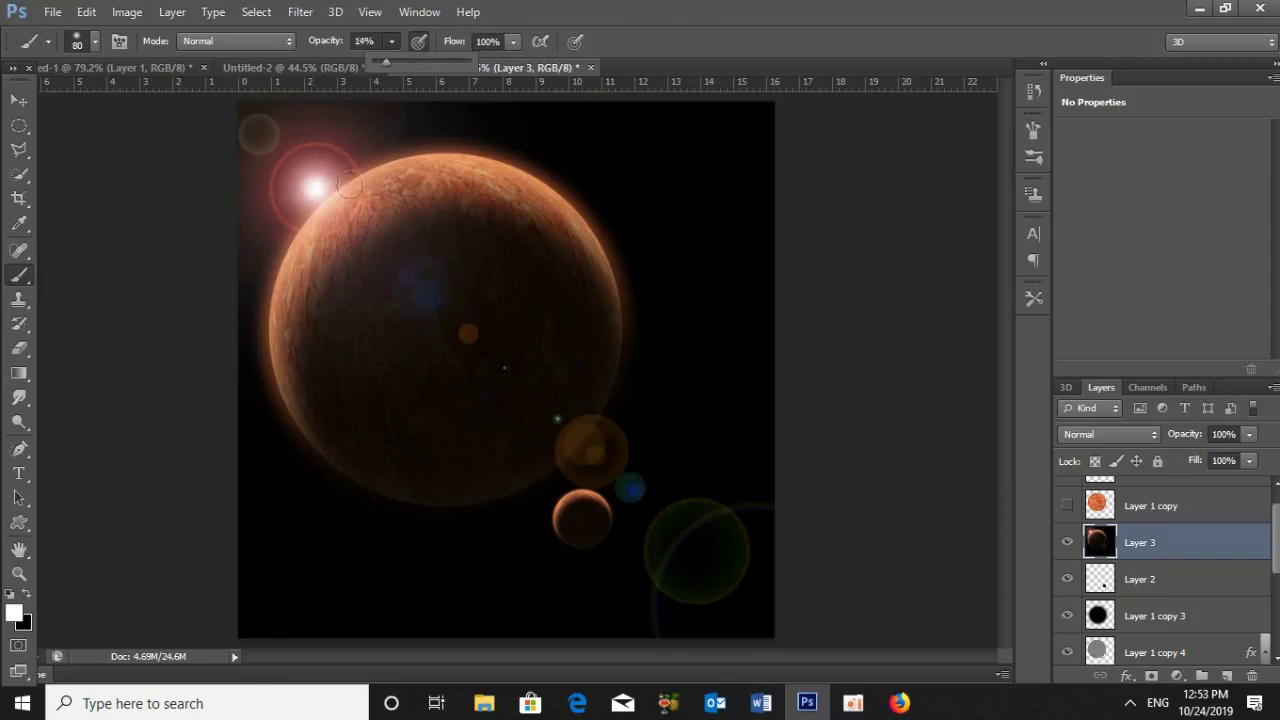
key(bracketright)
key(bracketright)
key(bracketright)
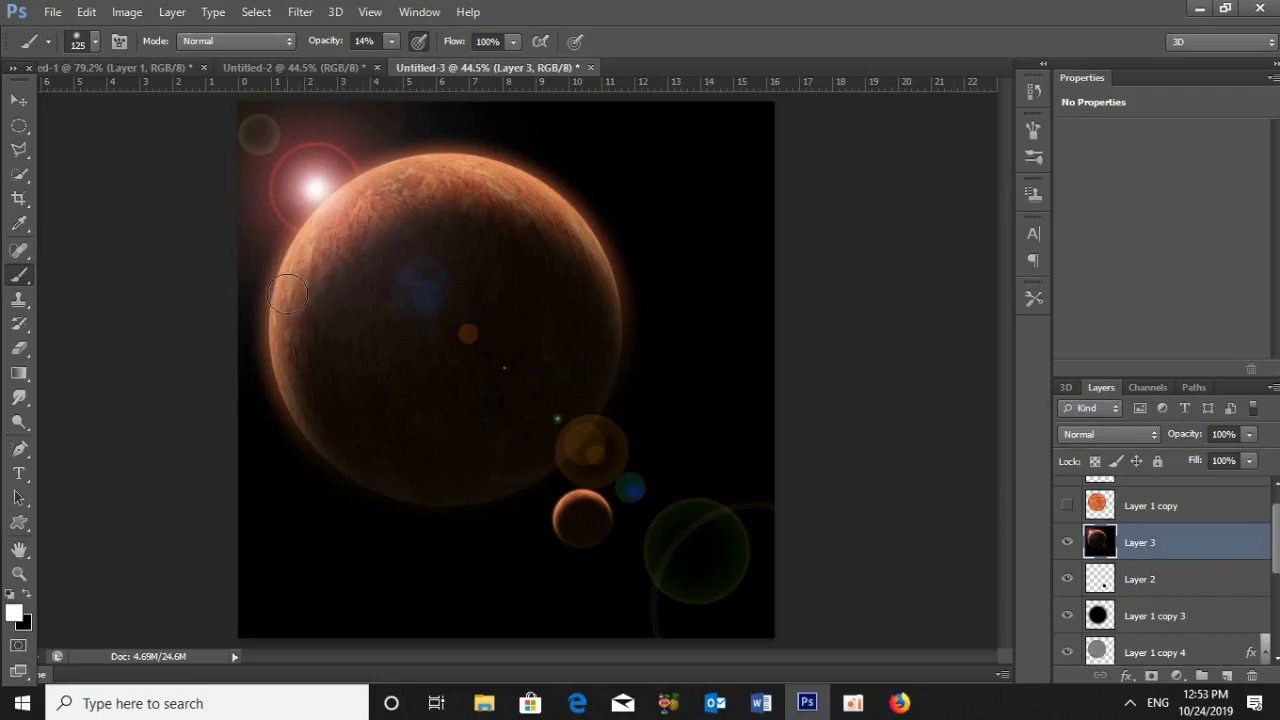
mouse_move(290, 291)
mouse_down()
mouse_move(385, 186)
mouse_move(505, 183)
mouse_move(422, 178)
mouse_move(330, 215)
mouse_up()
key(v)
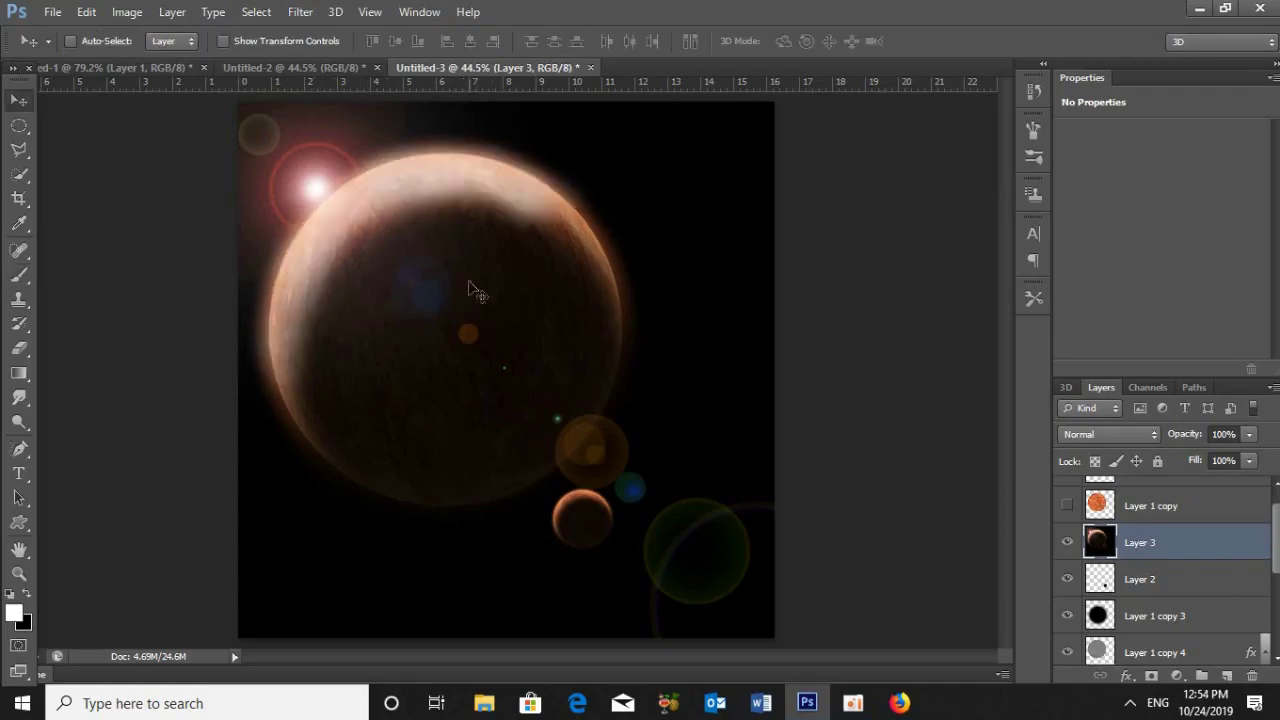
click(20, 276)
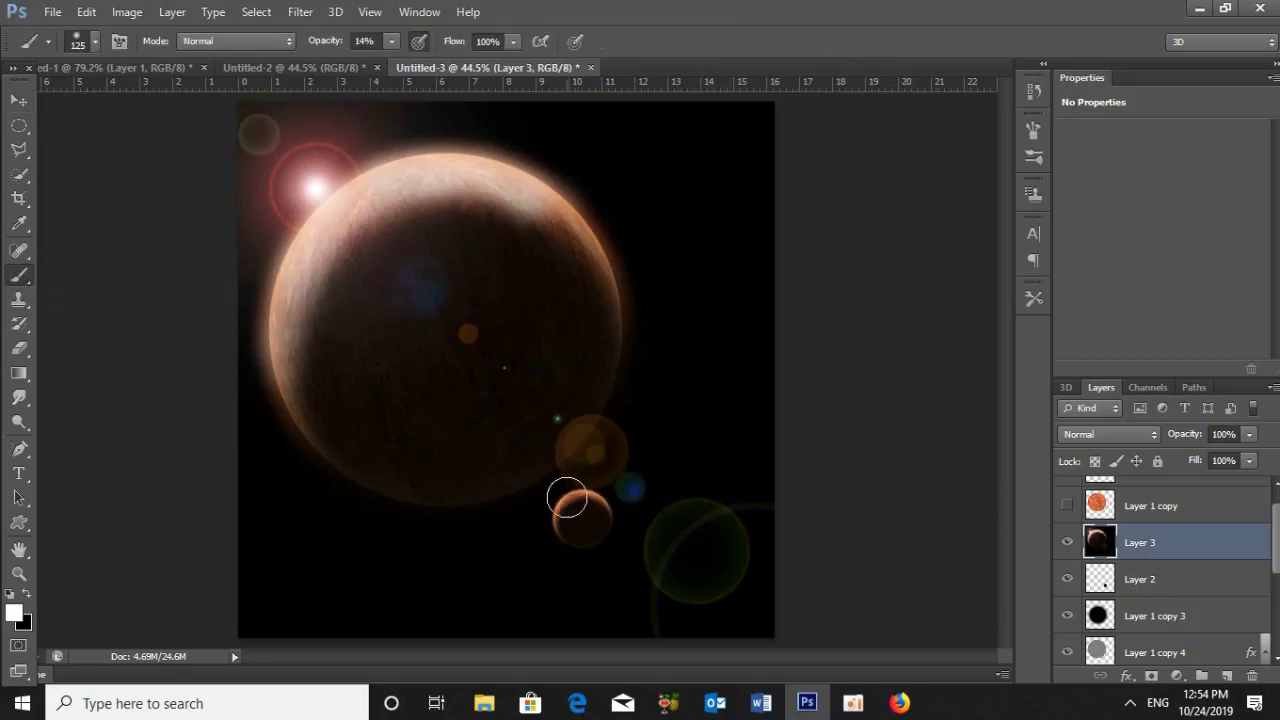
key(bracketleft)
key(bracketleft)
key(bracketleft)
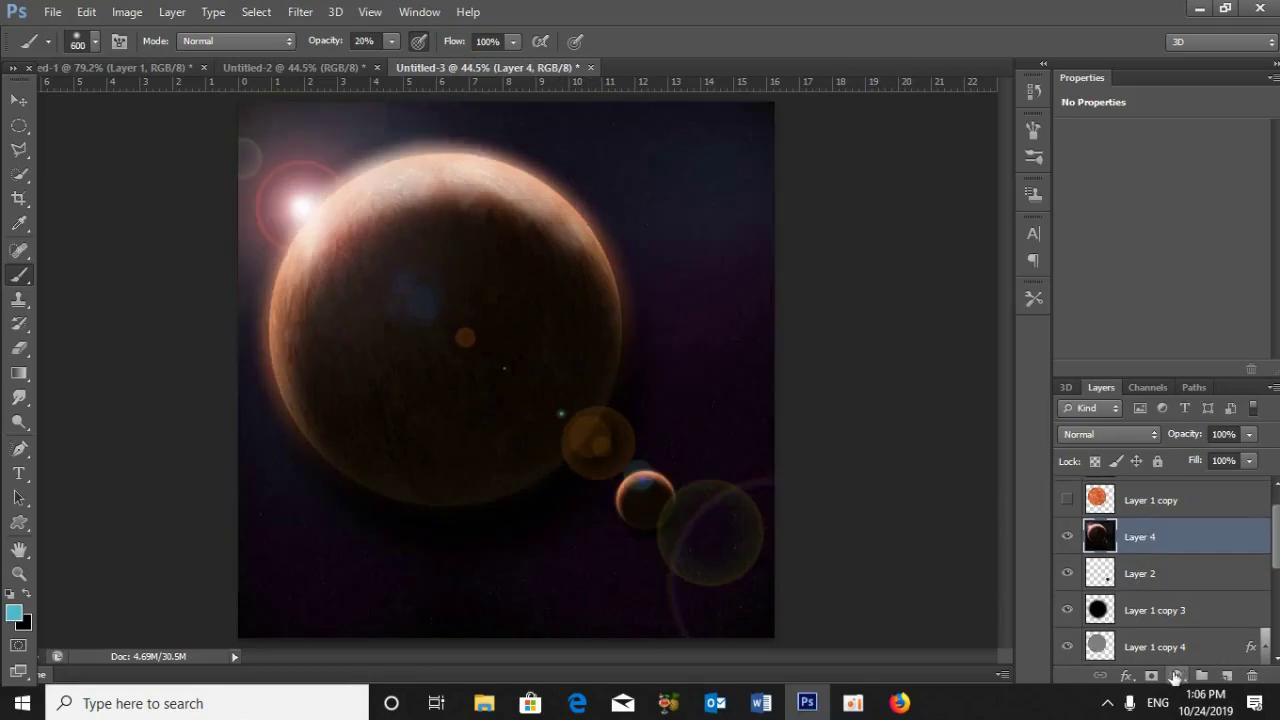
- Add a colorized Hue/Saturation layer clipped to Layer 4 with Hue 0, Saturation 61, Lightness -1
click(1176, 677)
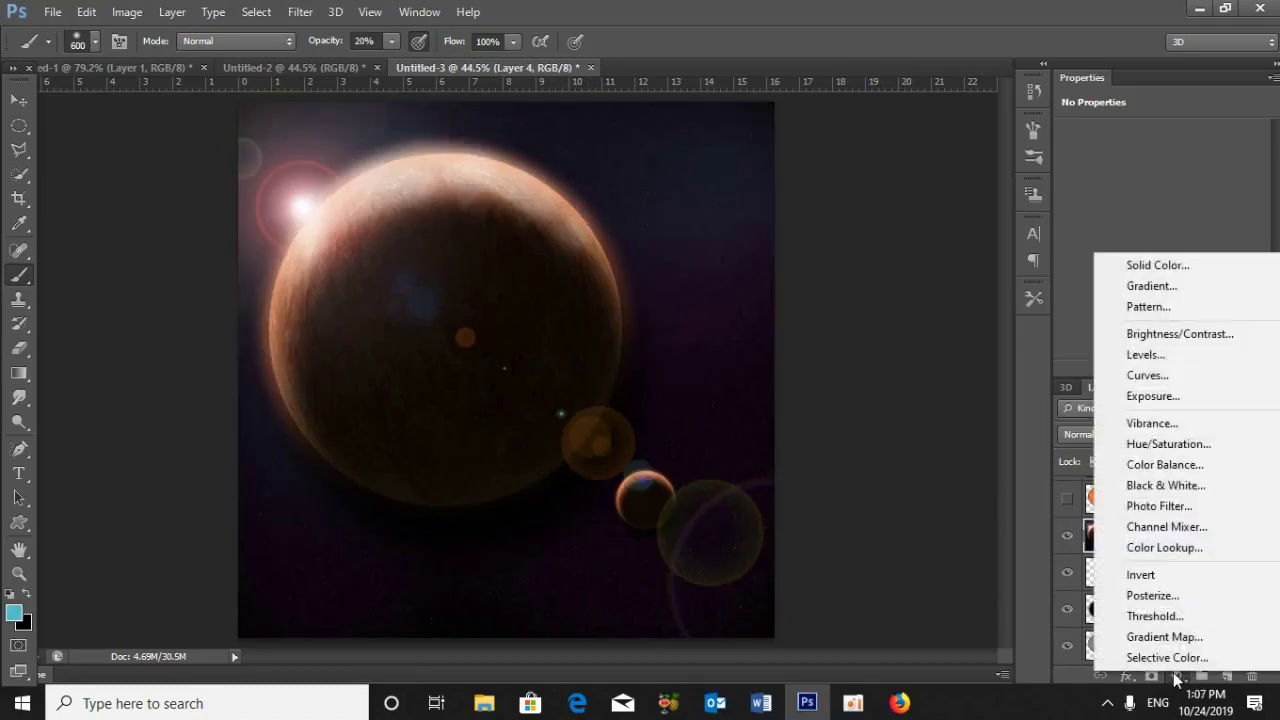
click(1166, 444)
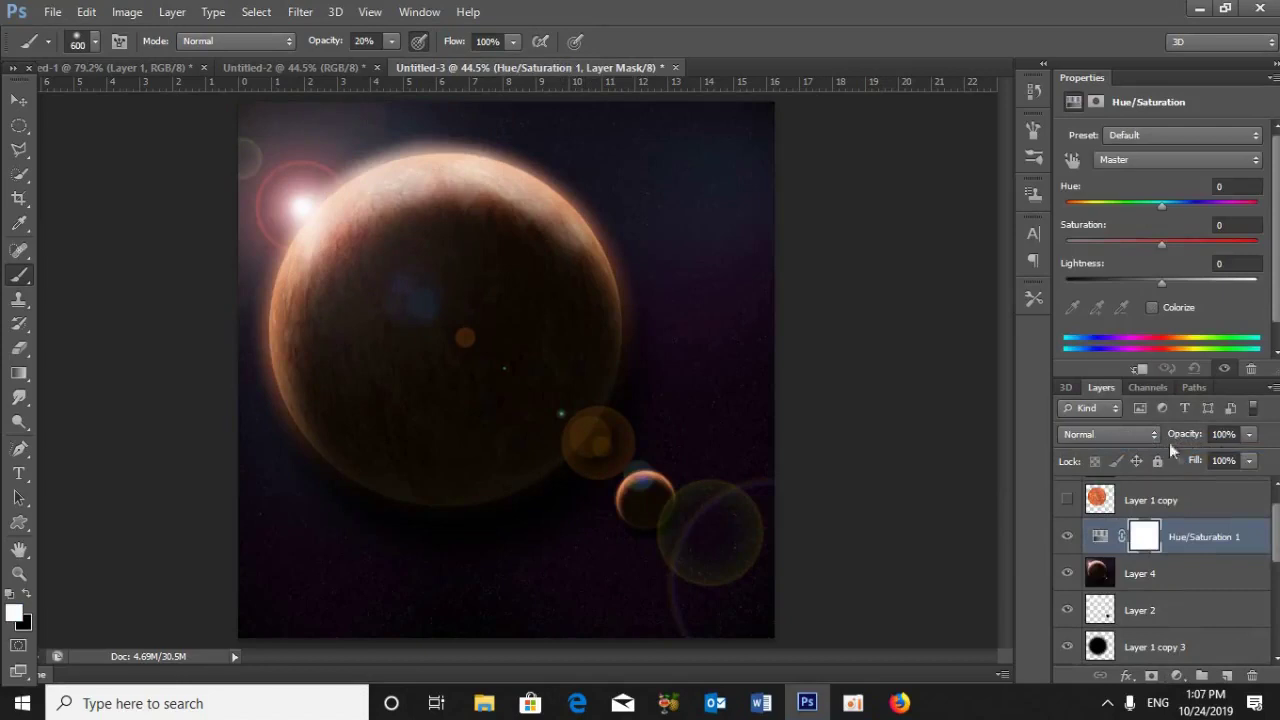
click(1138, 370)
click(1153, 307)
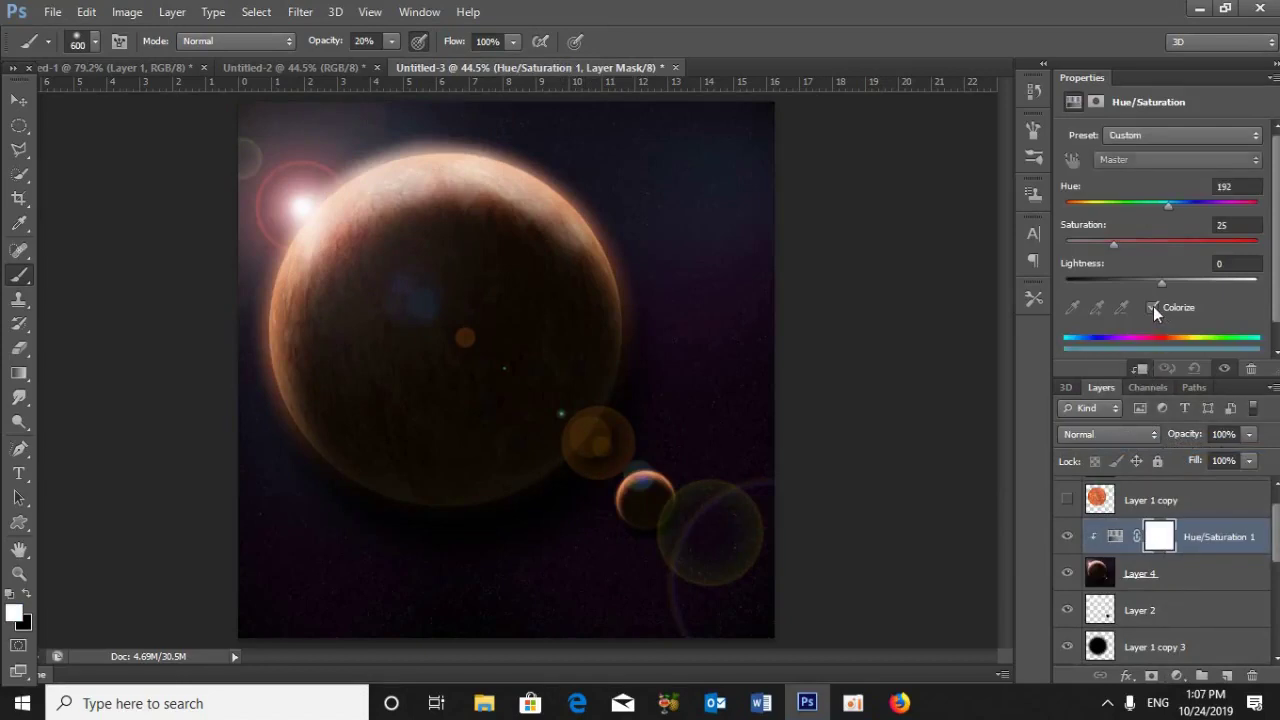
click(1235, 187)
text(0)
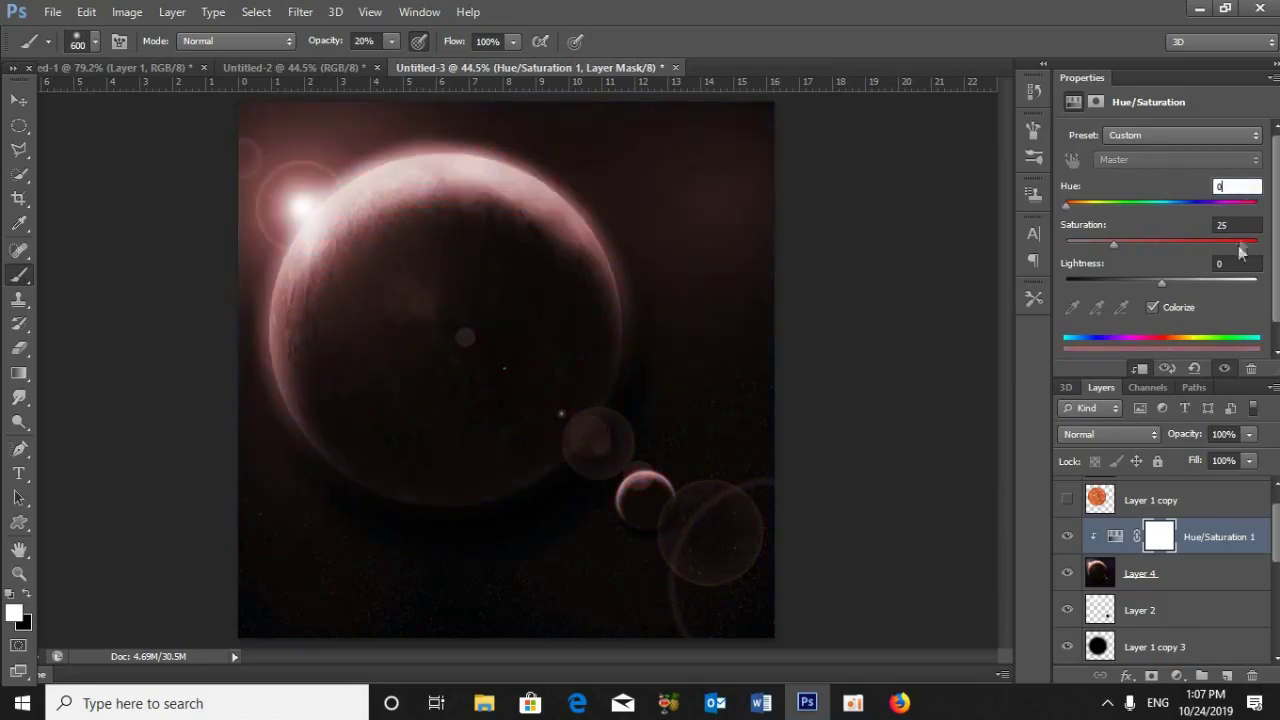
click(1244, 227)
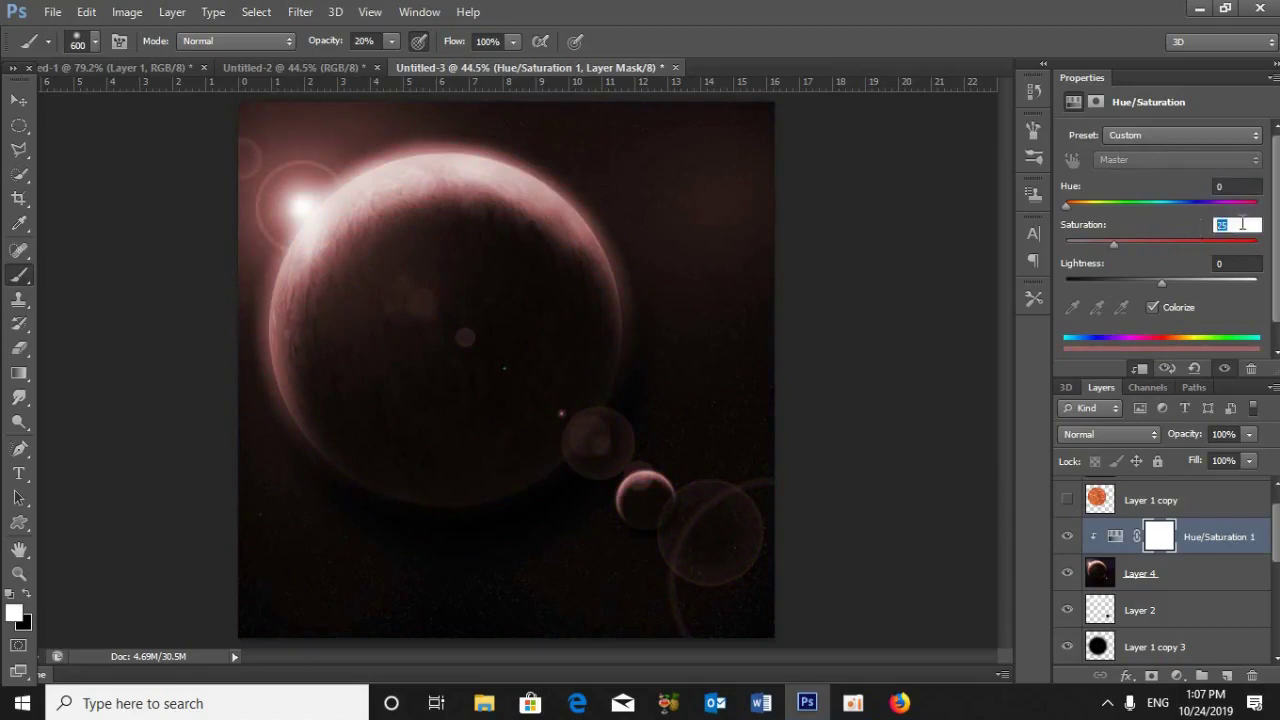
text(61)
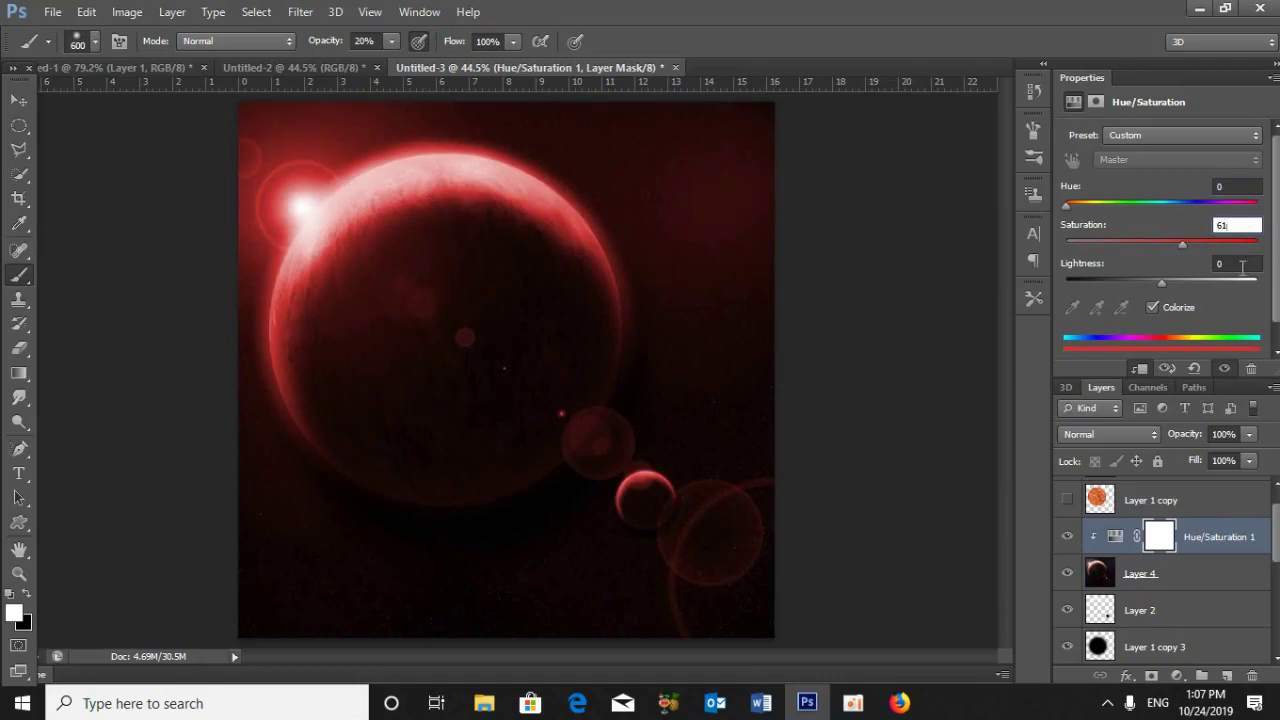
click(1242, 266)
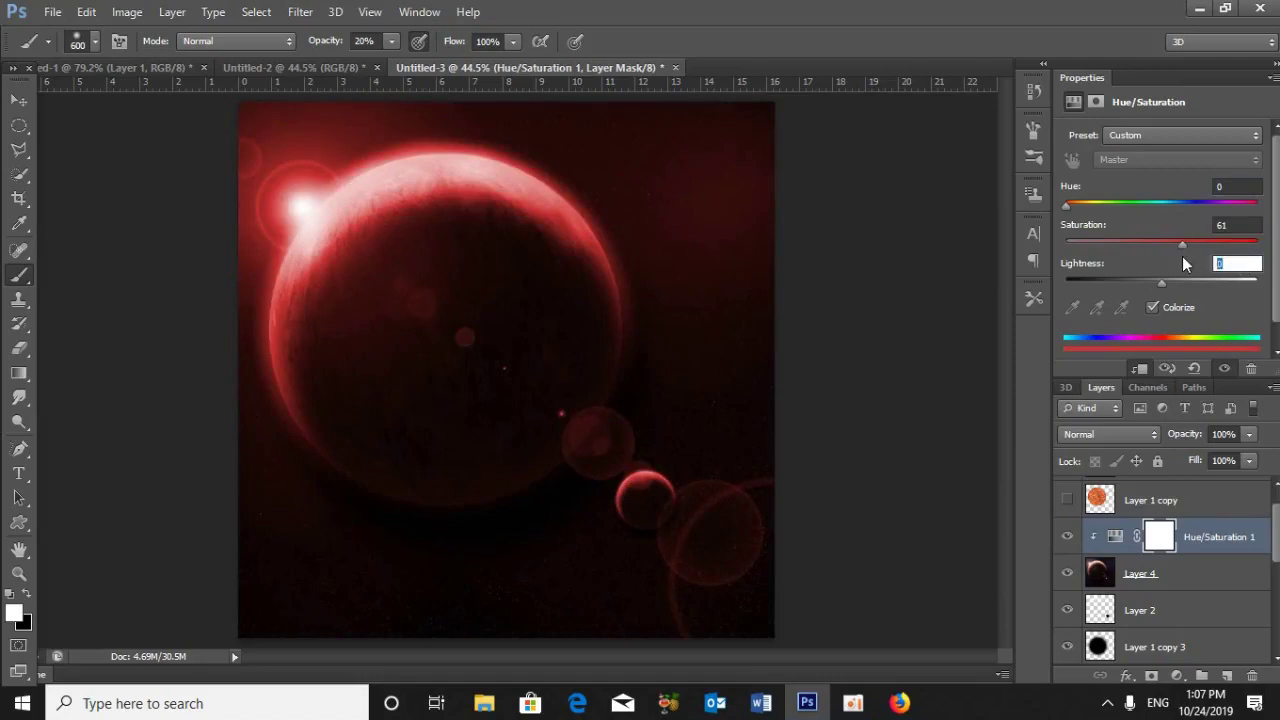
text(-1)
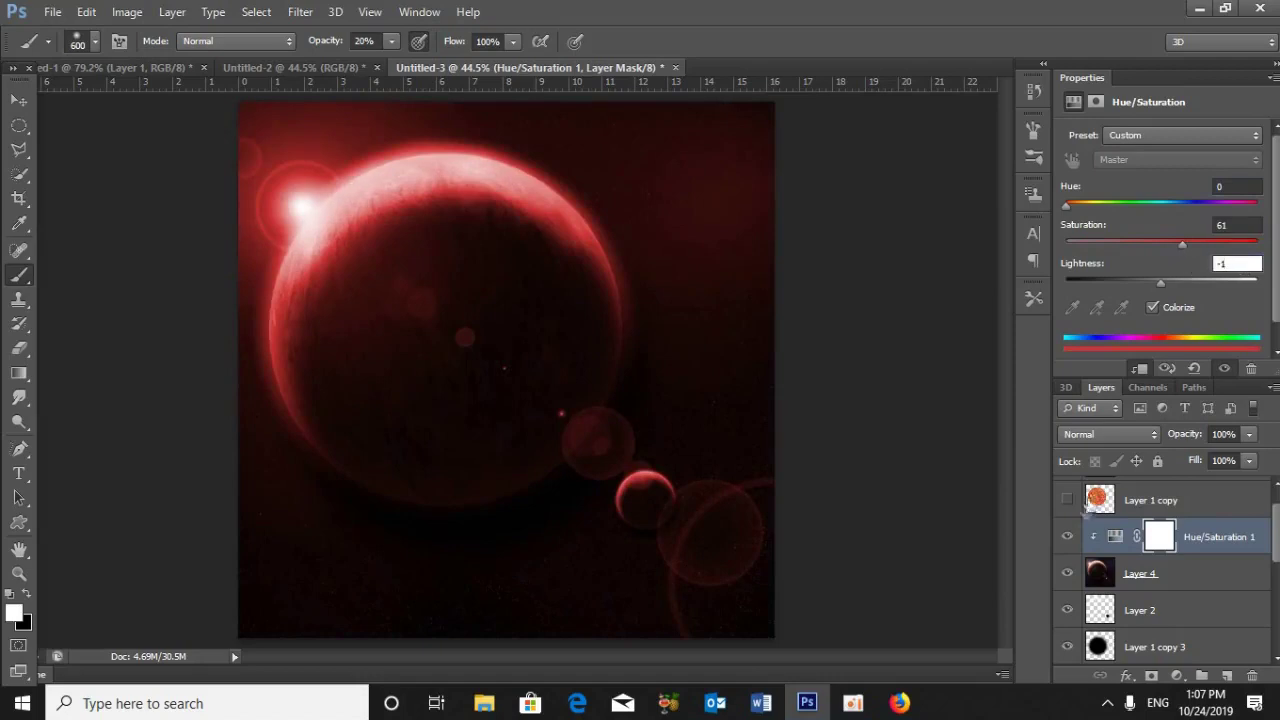